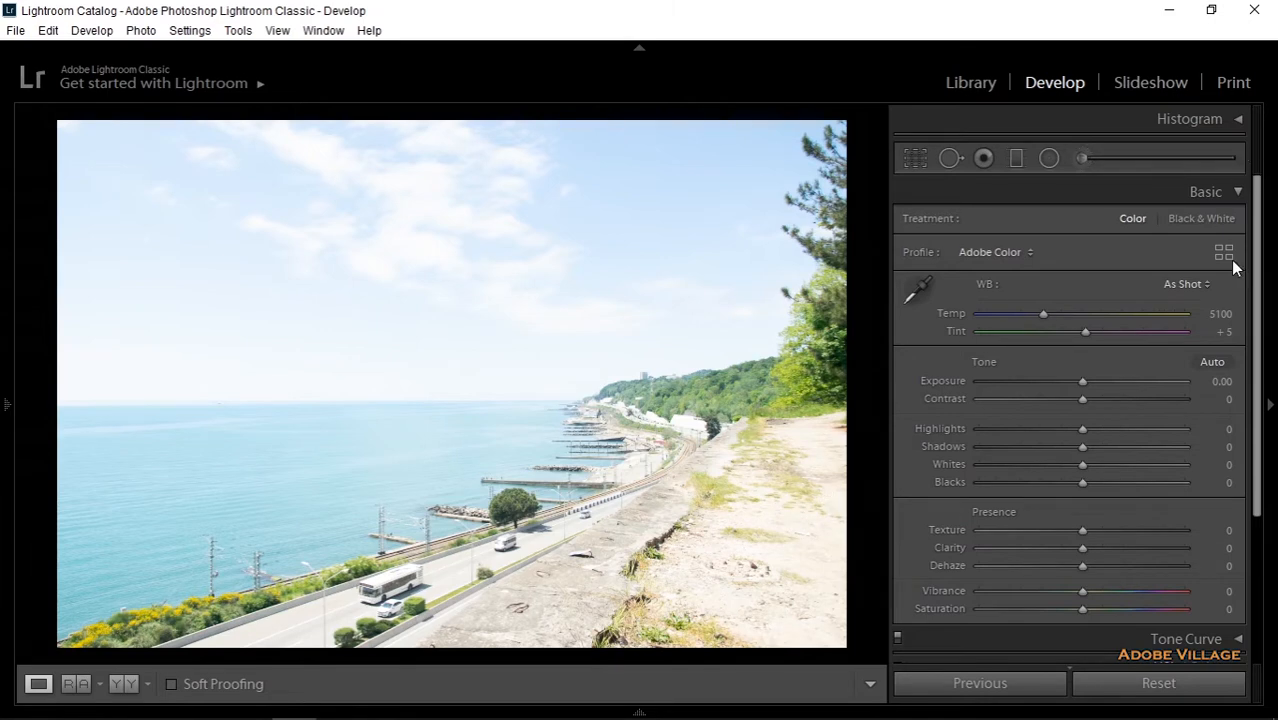
Try automatic tone correction refined to Exposure −1.15 and Highlights −47, and reset all of the photo's adjustments.
{"action": "left_click", "coordinate": [1233, 196]}
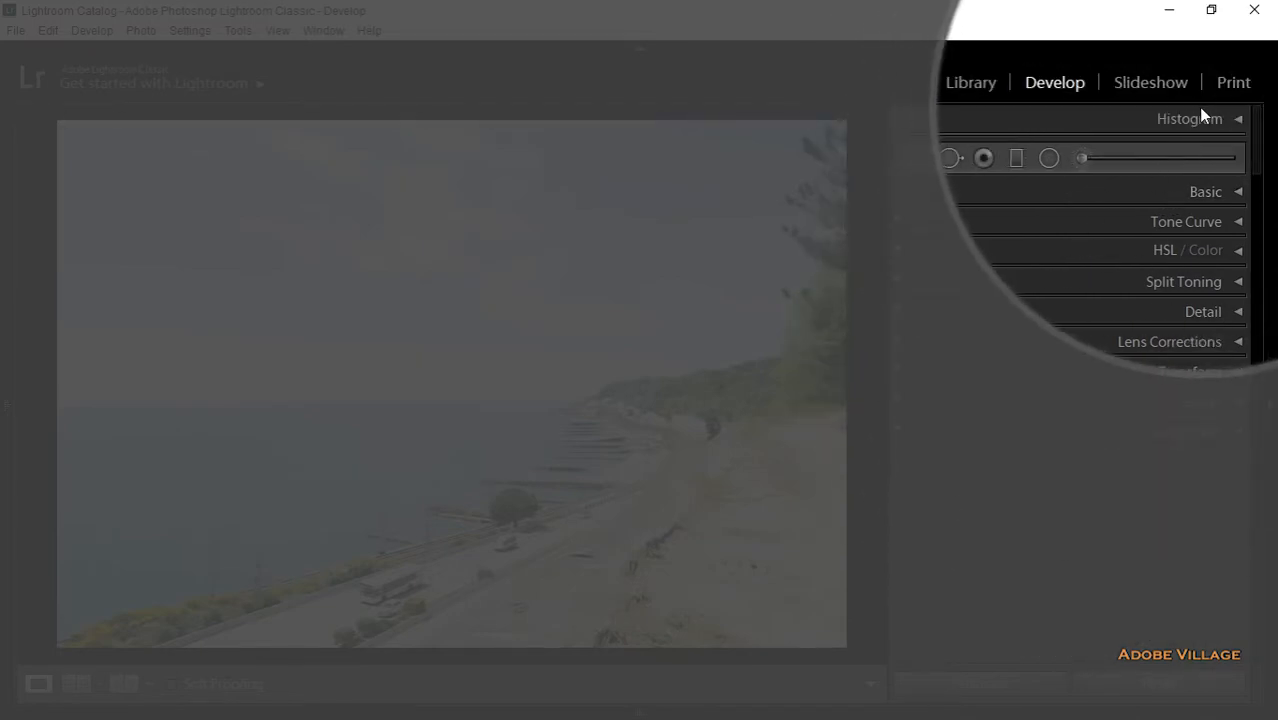
{"action": "left_click", "coordinate": [1210, 192]}
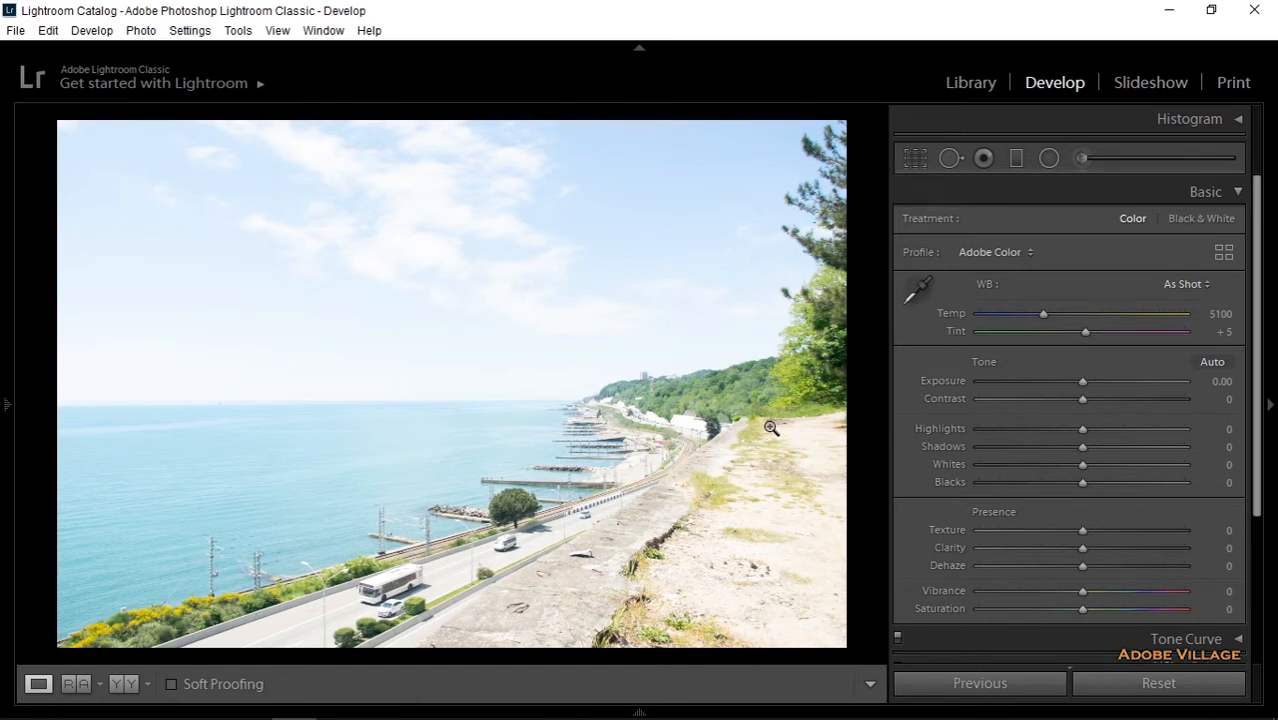
{"action": "left_click", "coordinate": [1204, 368]}
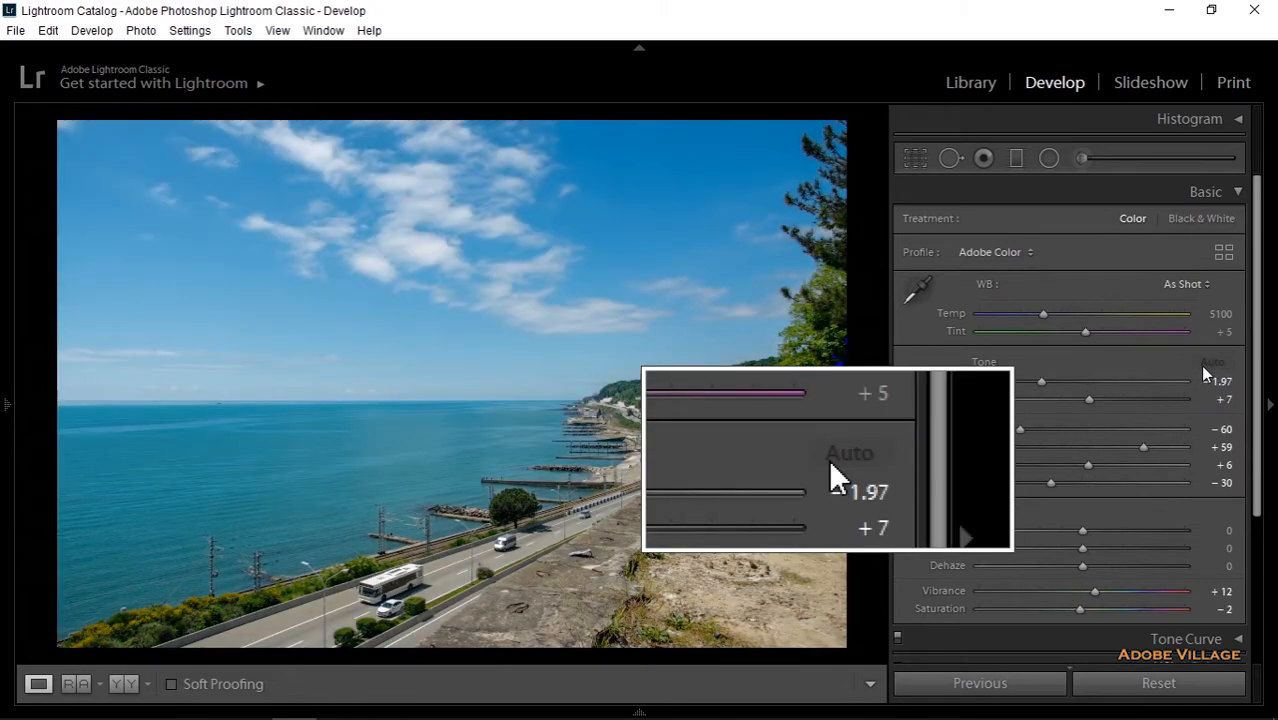
{"action": "left_click_drag", "start_coordinate": [1042, 381], "coordinate": [1064, 382]}
{"action": "left_click_drag", "start_coordinate": [1022, 430], "coordinate": [1027, 431]}
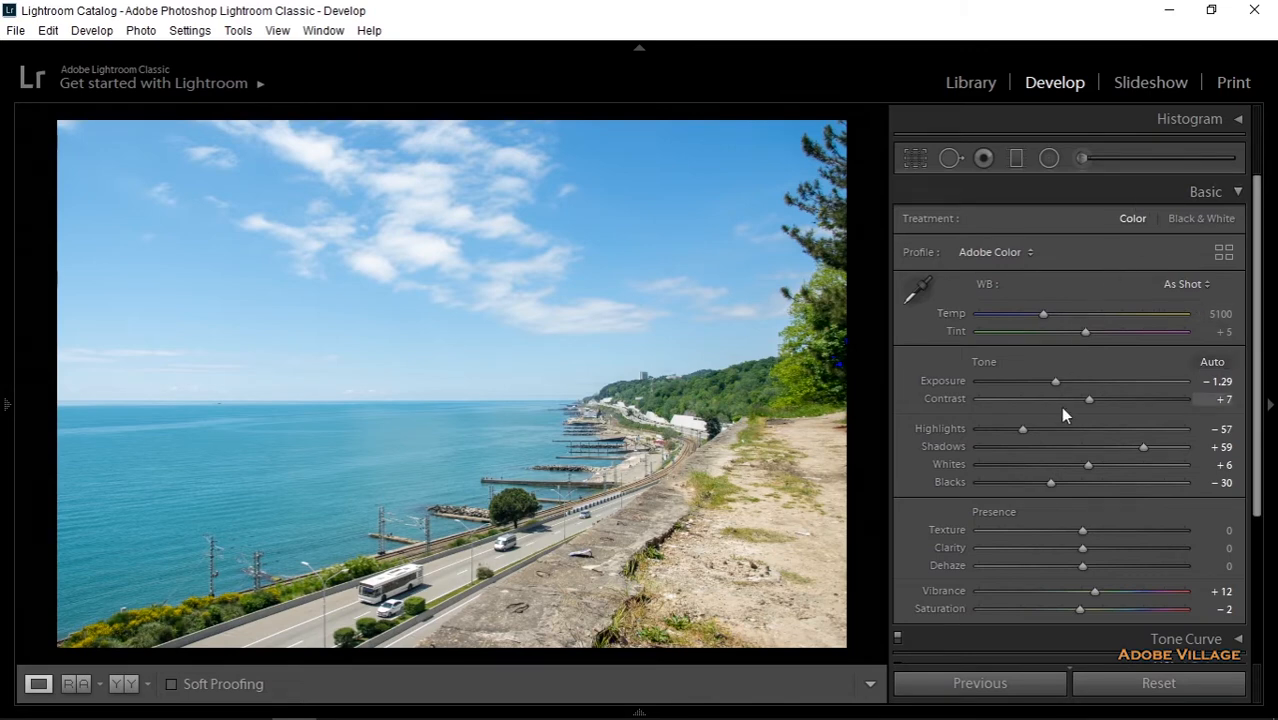
{"action": "left_click_drag", "start_coordinate": [1056, 382], "coordinate": [1059, 383]}
{"action": "left_click_drag", "start_coordinate": [1023, 429], "coordinate": [1034, 431]}
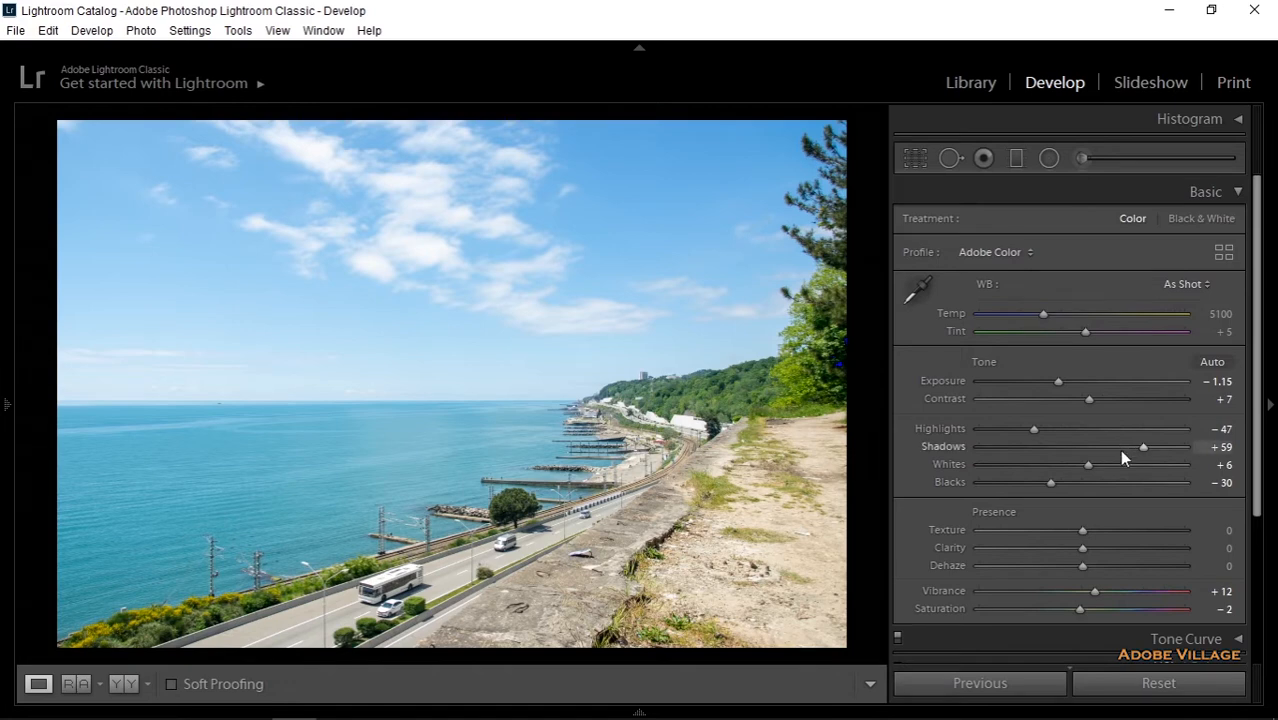
{"action": "left_click", "coordinate": [1095, 684]}
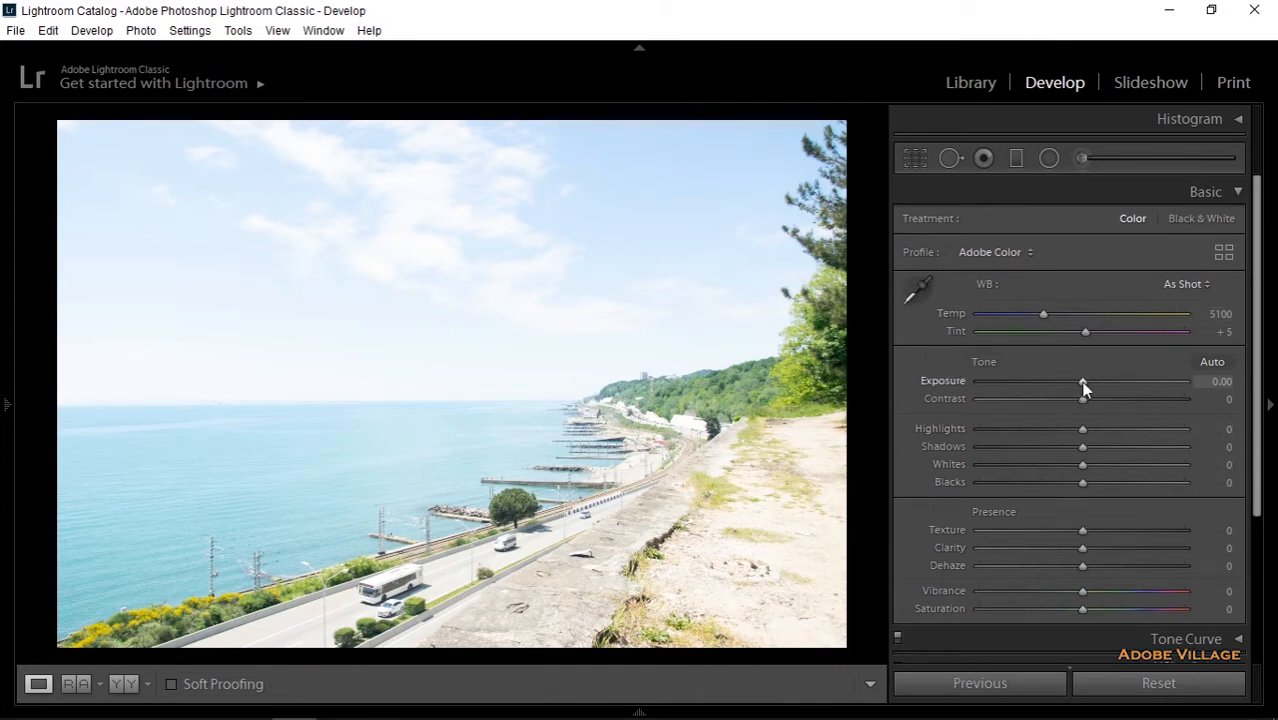
Adjust the photo's tone to Exposure −1.06, Highlights −64 and Shadows +9.
{"action": "left_click_drag", "start_coordinate": [1076, 381], "coordinate": [1060, 385]}
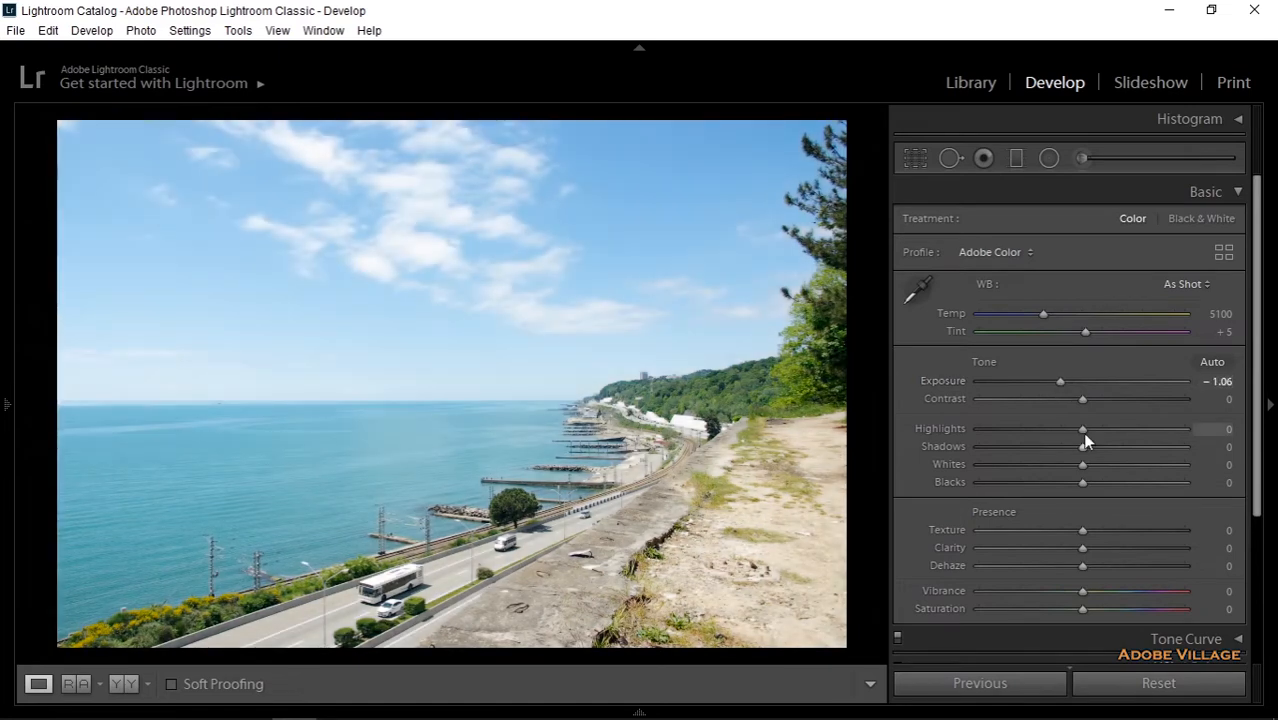
{"action": "mouse_move", "coordinate": [1078, 433]}
{"action": "left_mouse_down"}
{"action": "mouse_move", "coordinate": [1030, 436]}
{"action": "mouse_move", "coordinate": [1069, 433]}
{"action": "left_mouse_up"}
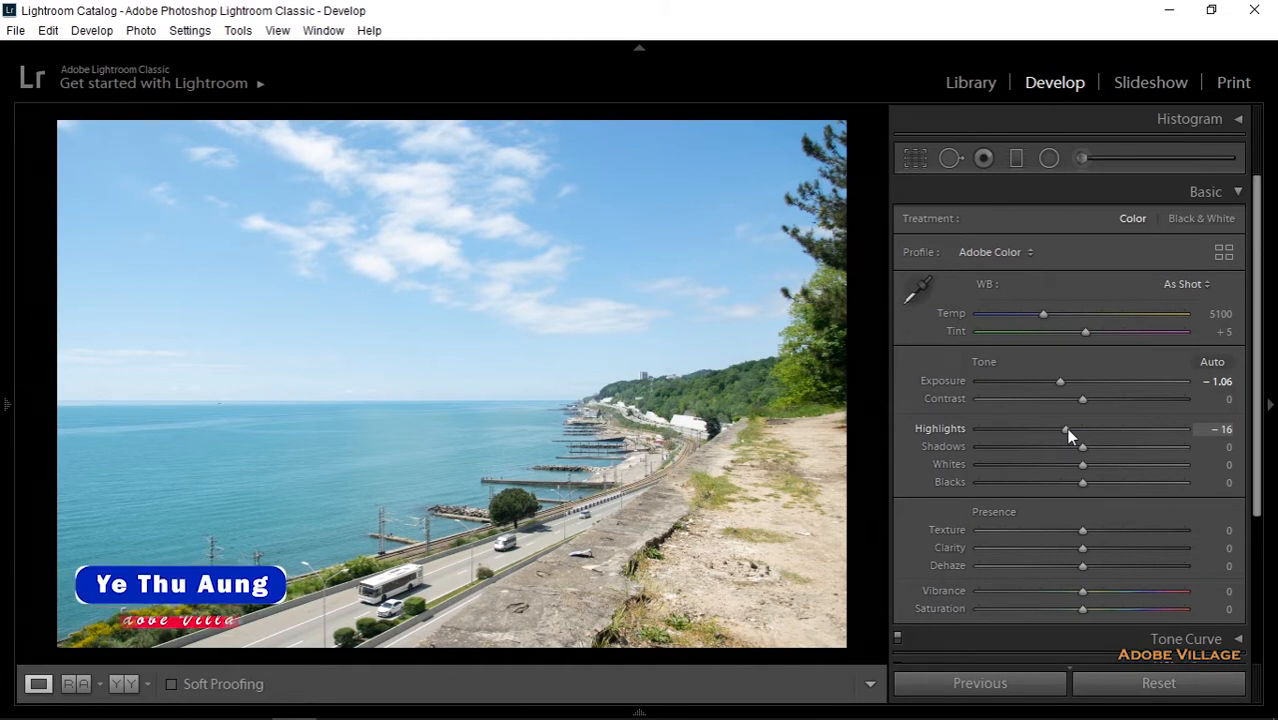
{"action": "left_click_drag", "start_coordinate": [1067, 430], "coordinate": [1087, 447]}
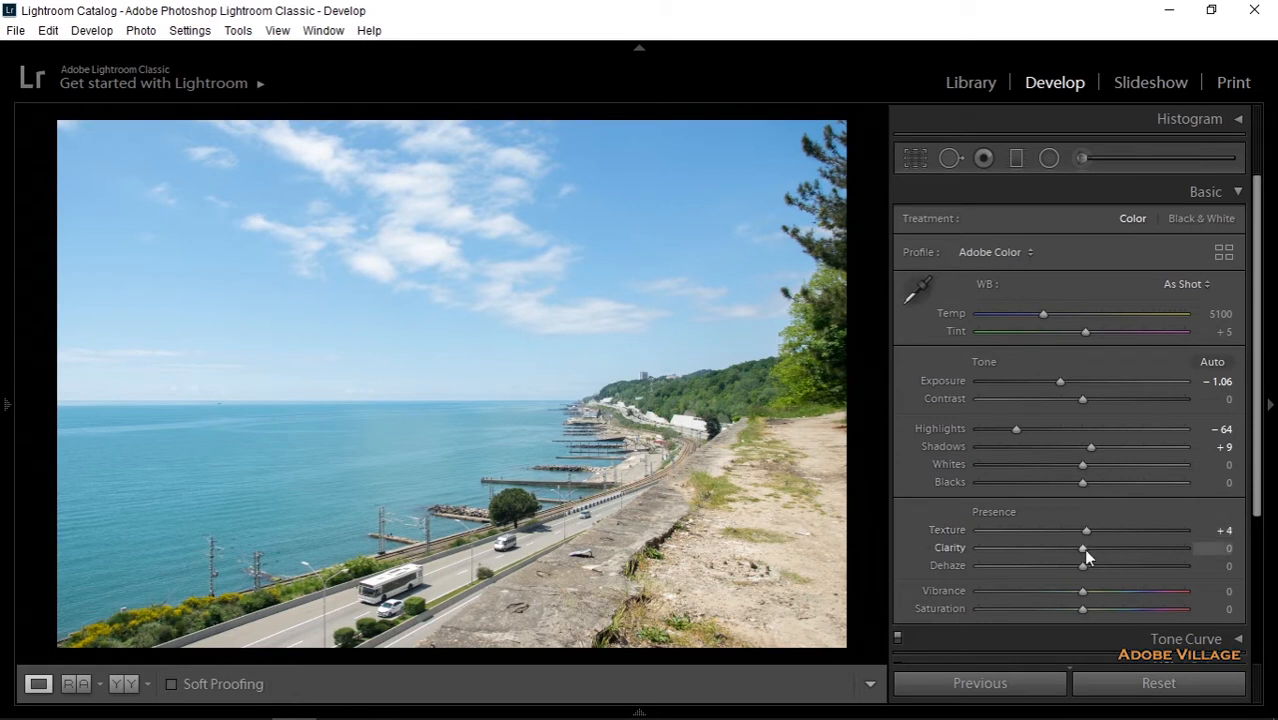
Adjust the photo's presence settings to Texture +4, Clarity −6, Dehaze −4 and Vibrance +42, with Saturation reset to 0.
{"action": "left_click_drag", "start_coordinate": [1083, 549], "coordinate": [1079, 551]}
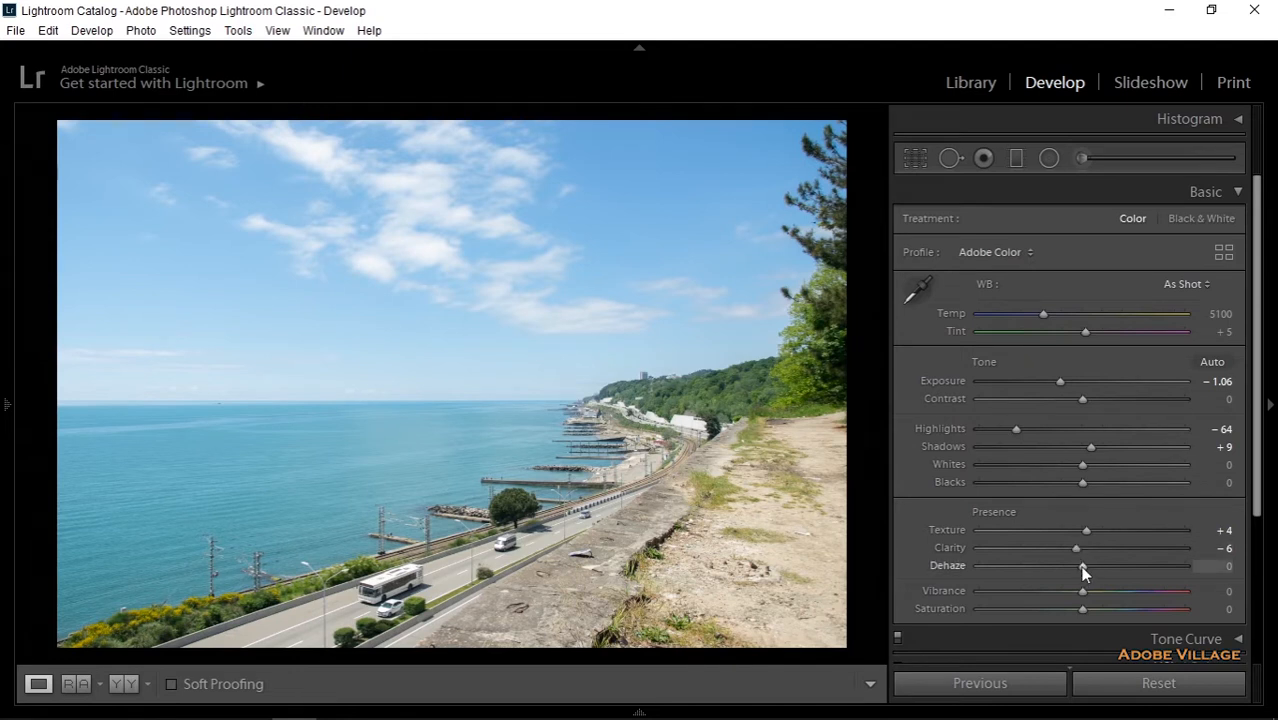
{"action": "left_click_drag", "start_coordinate": [1079, 566], "coordinate": [1078, 566]}
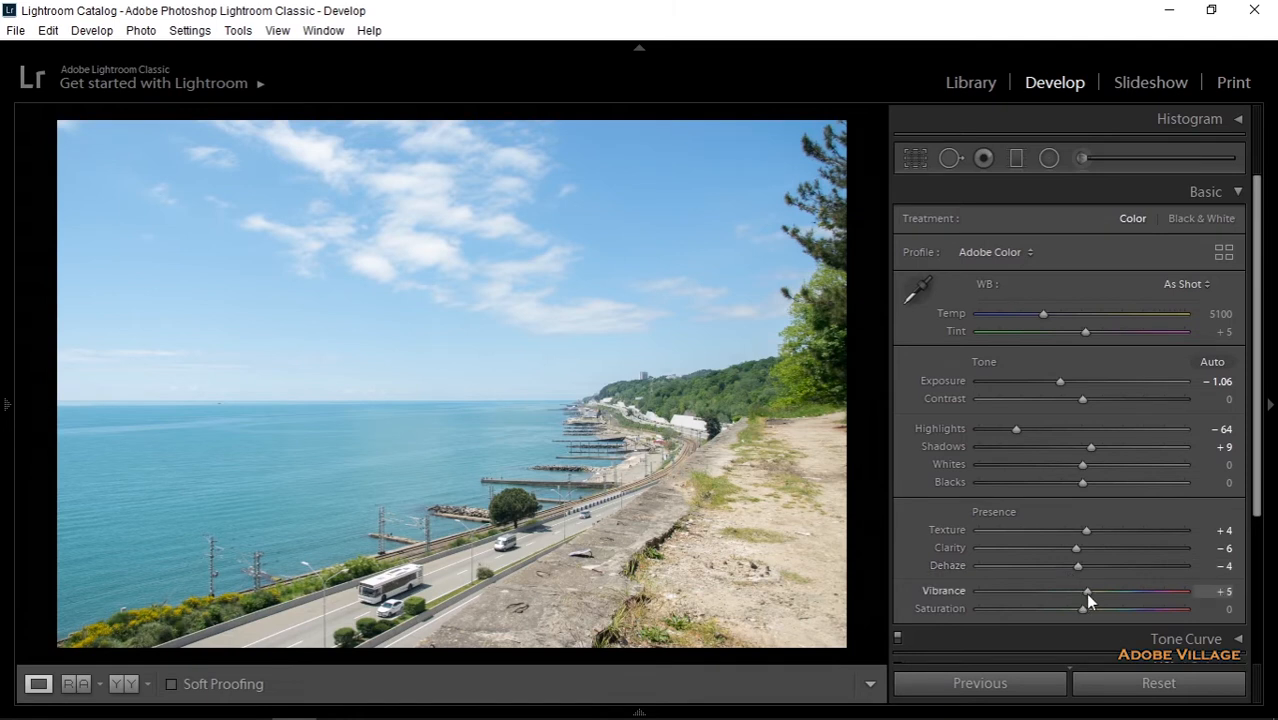
{"action": "left_click_drag", "start_coordinate": [1086, 592], "coordinate": [1114, 592]}
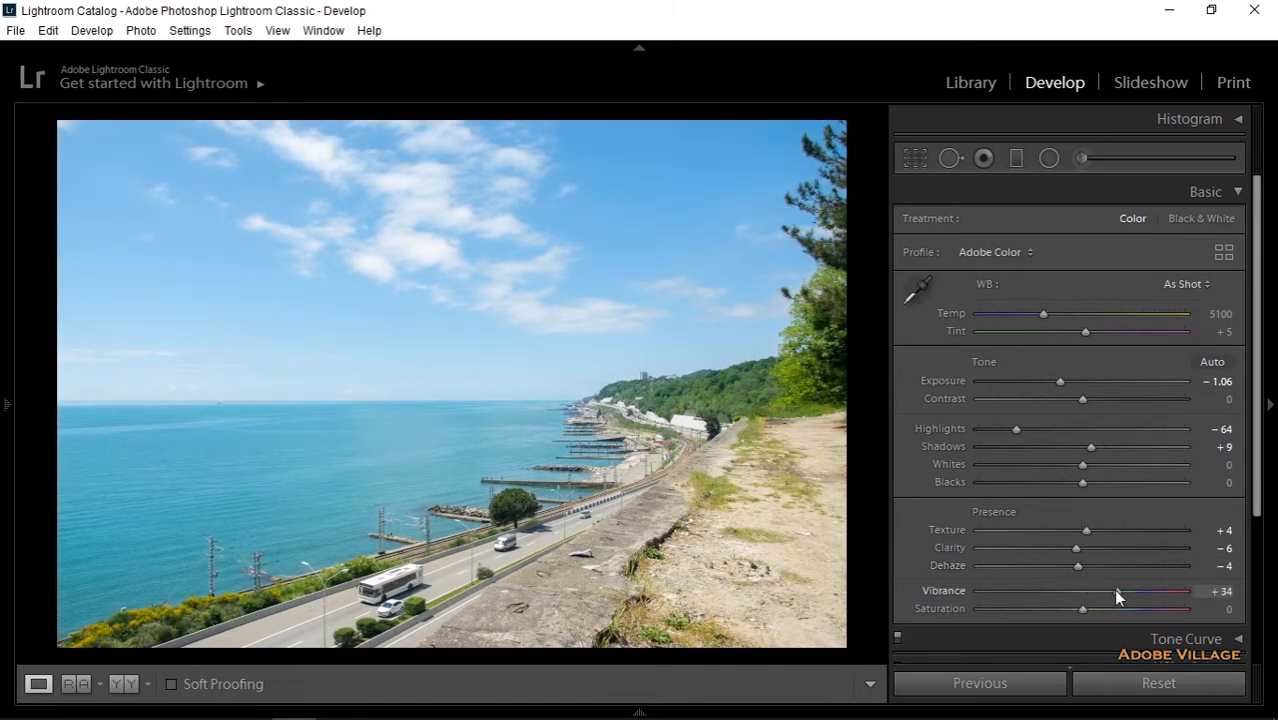
{"action": "left_click_drag", "start_coordinate": [1084, 609], "coordinate": [1089, 608]}
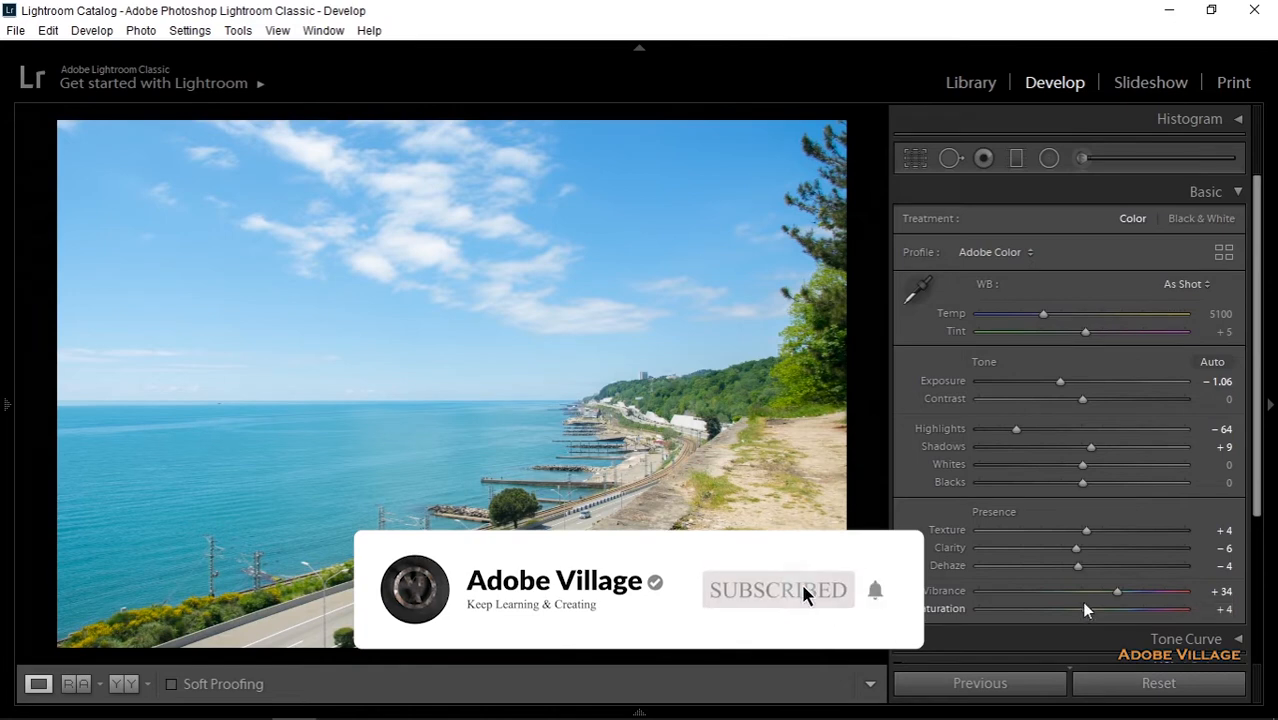
{"action": "left_click_drag", "start_coordinate": [1116, 591], "coordinate": [1170, 591]}
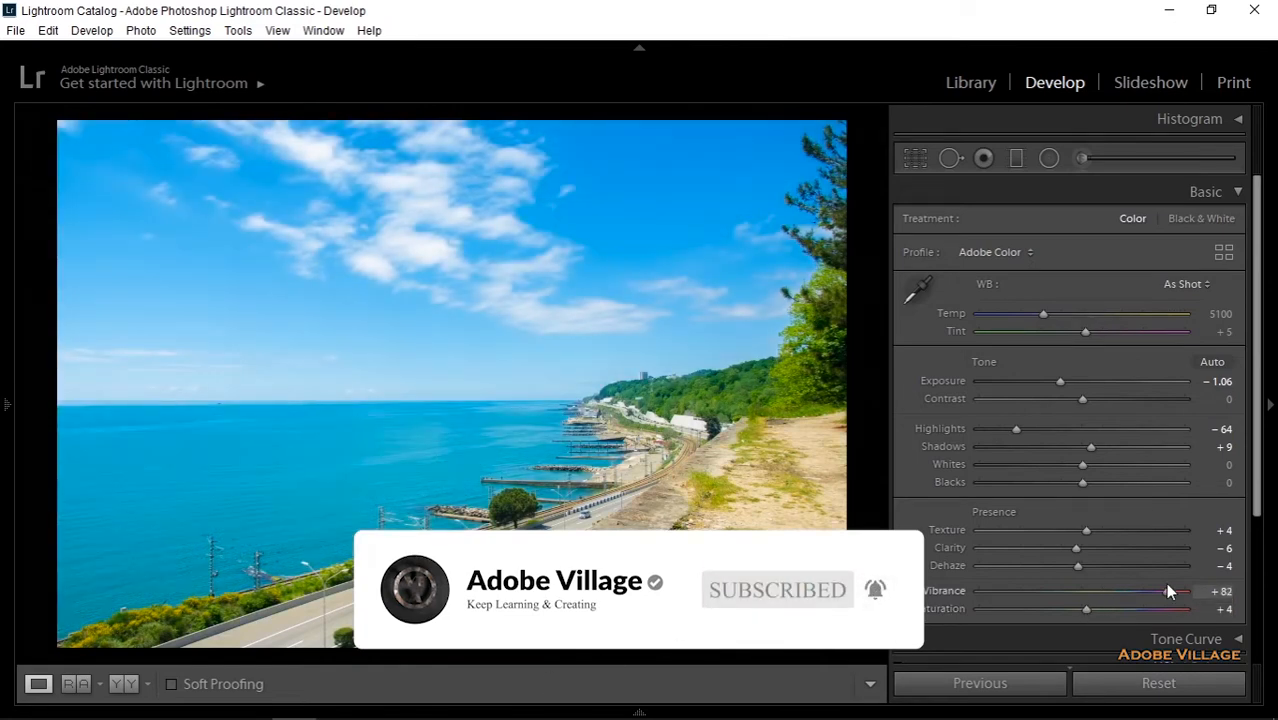
{"action": "left_click_drag", "start_coordinate": [1086, 610], "coordinate": [1062, 609]}
{"action": "double_click", "coordinate": [1063, 610]}
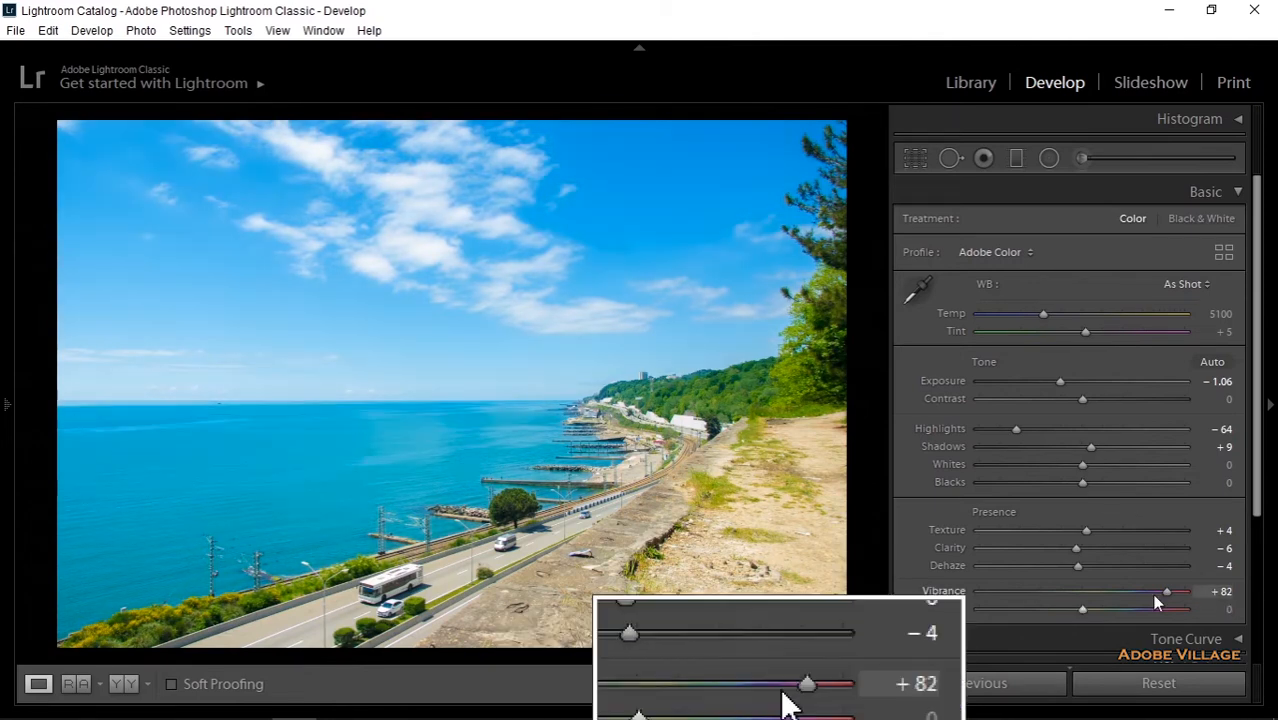
{"action": "left_click_drag", "start_coordinate": [1155, 598], "coordinate": [1125, 591]}
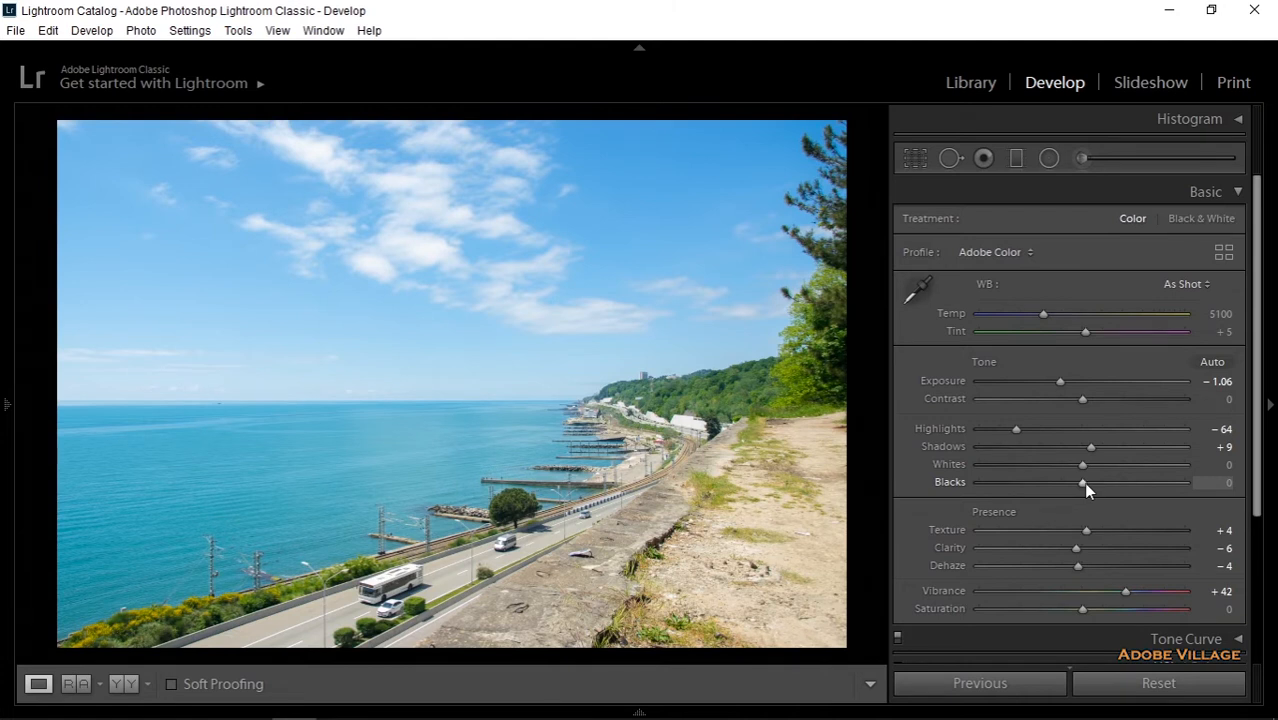
{"action": "key", "text": "shift"}
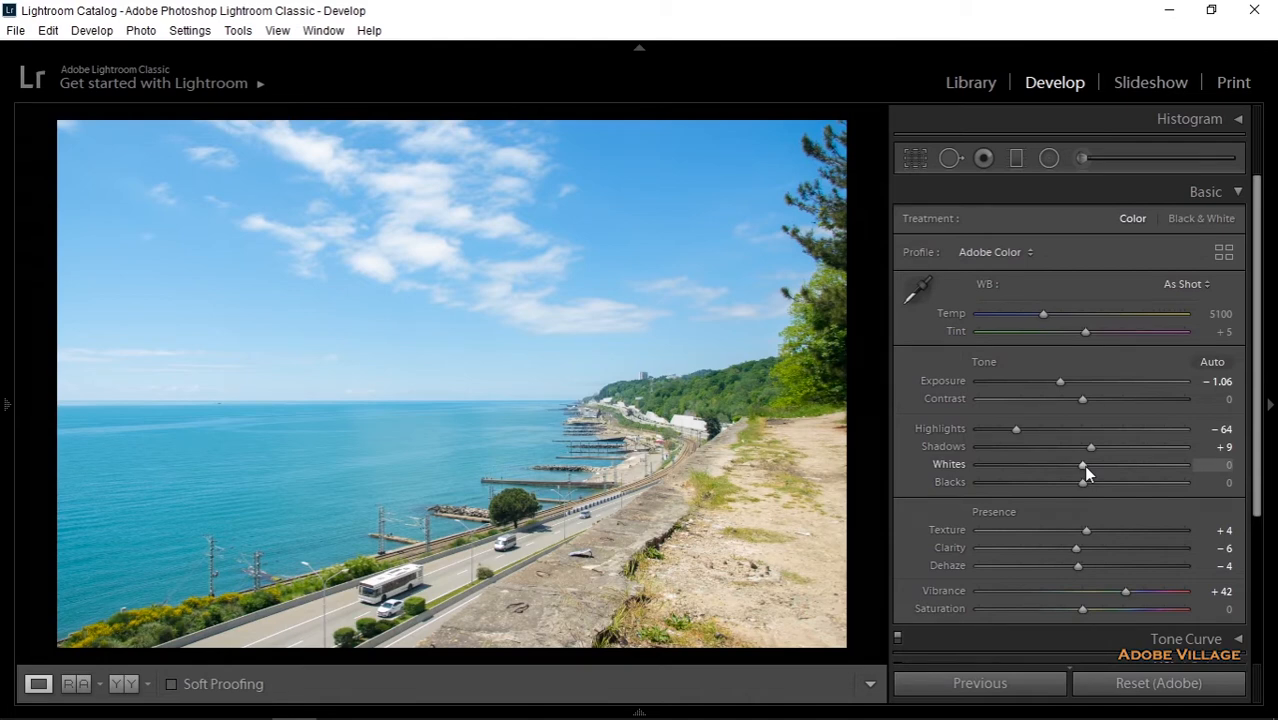
{"action": "key", "text": "Right"}
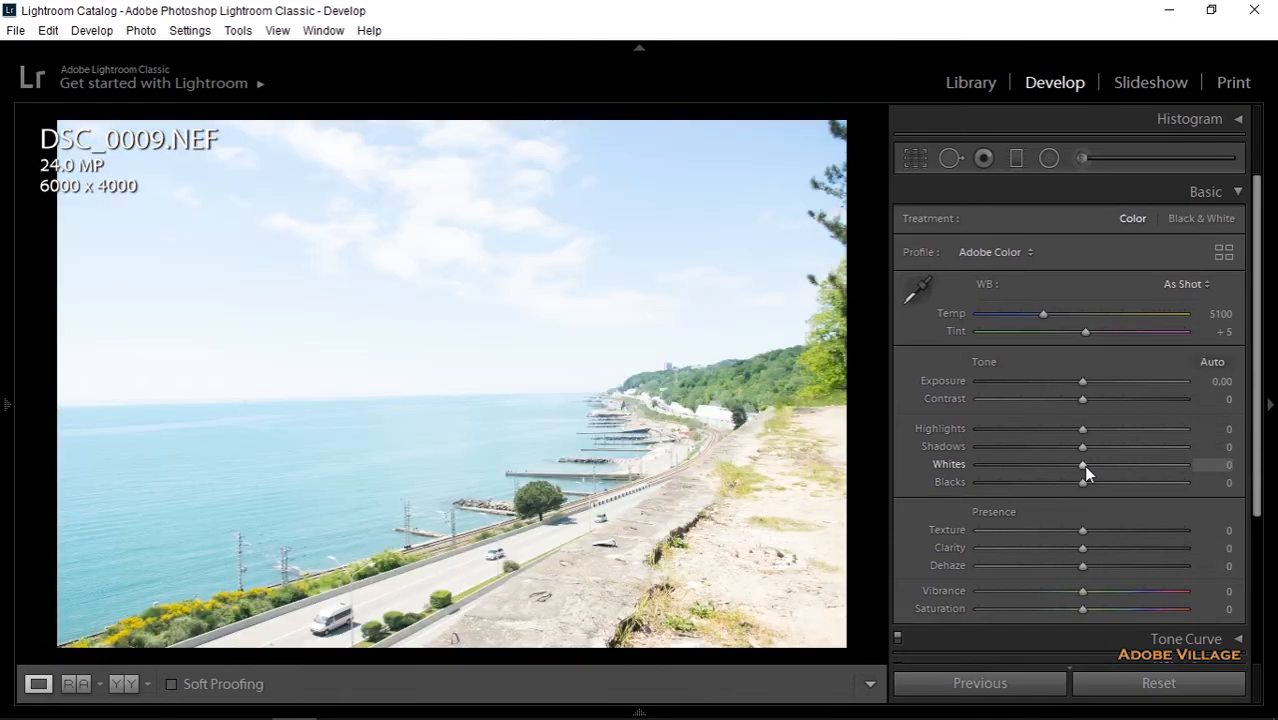
{"action": "key", "text": "Left"}
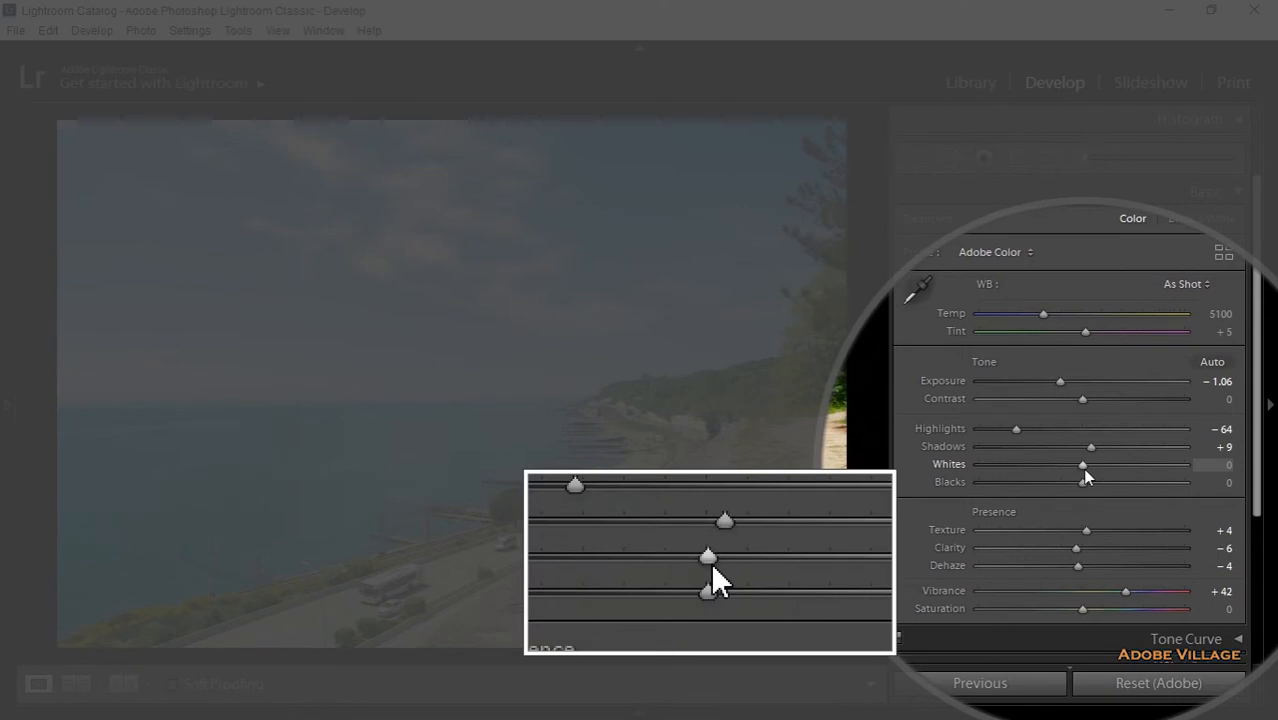
Set the photo's Whites to +1, Blacks to −32 and Shadows to +29.
{"action": "left_click_drag", "start_coordinate": [1082, 468], "coordinate": [1083, 466]}
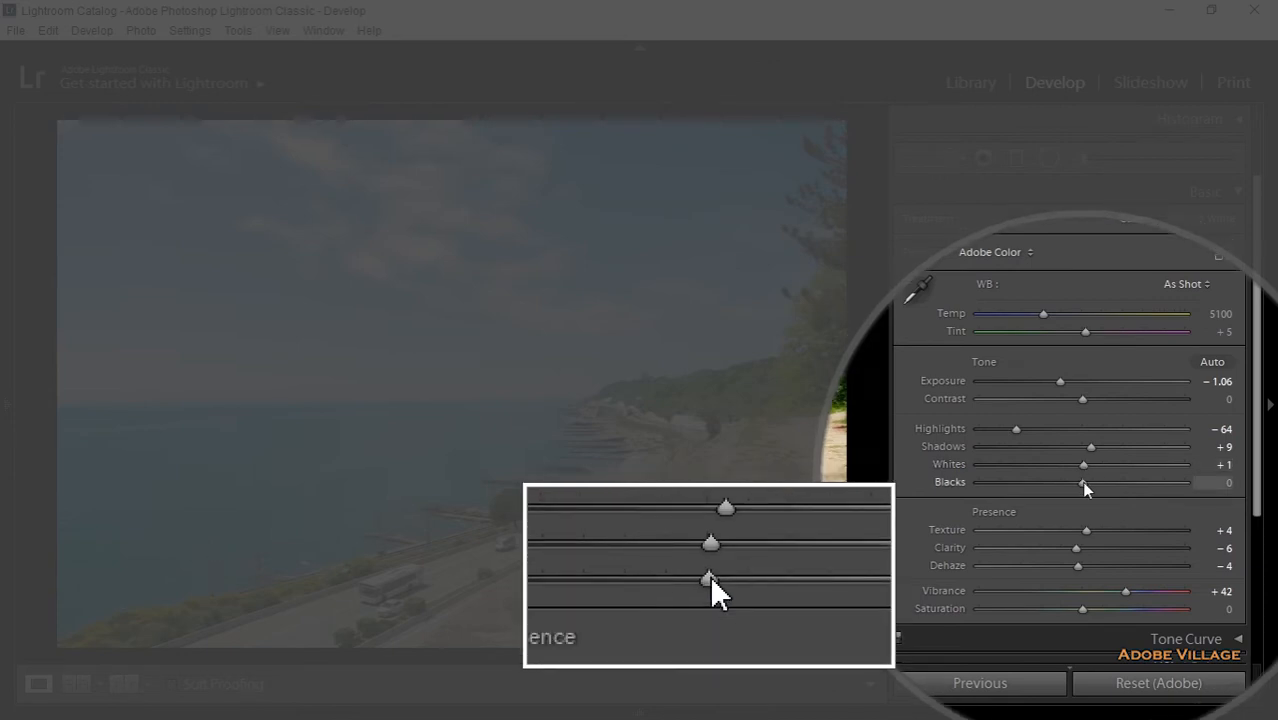
{"action": "left_click_drag", "start_coordinate": [1081, 481], "coordinate": [1048, 482]}
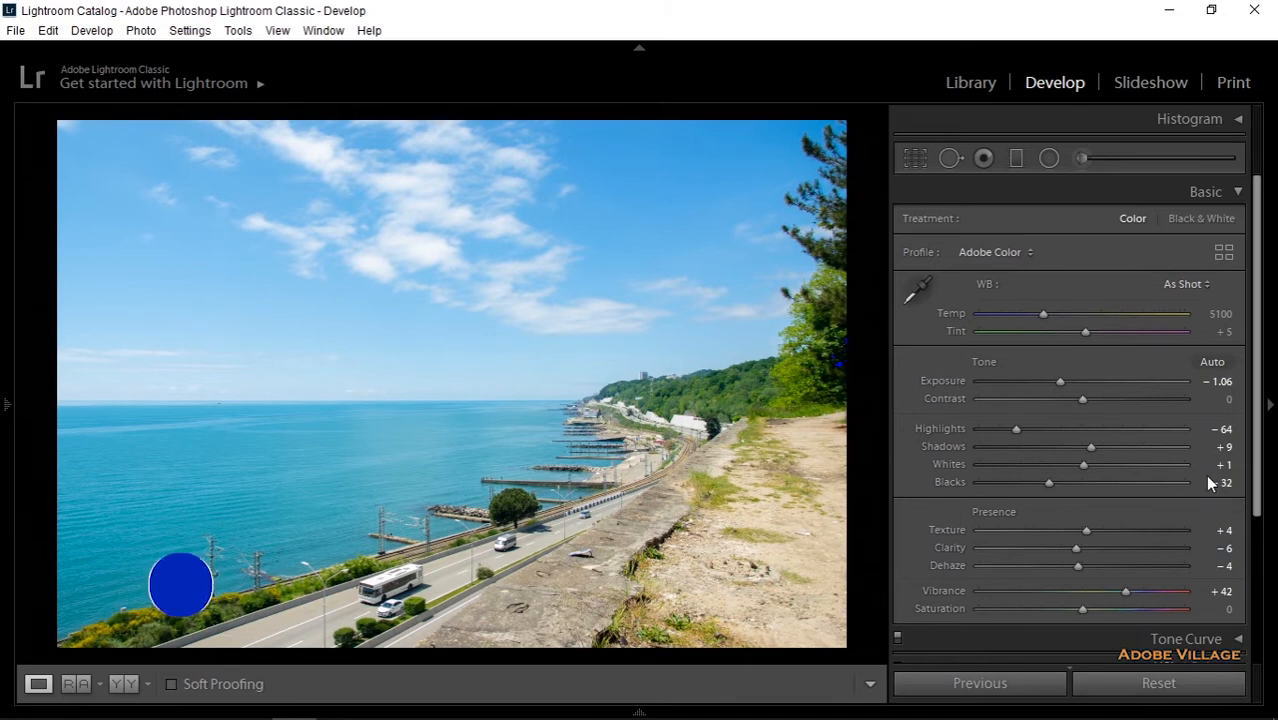
{"action": "double_click", "coordinate": [1048, 484]}
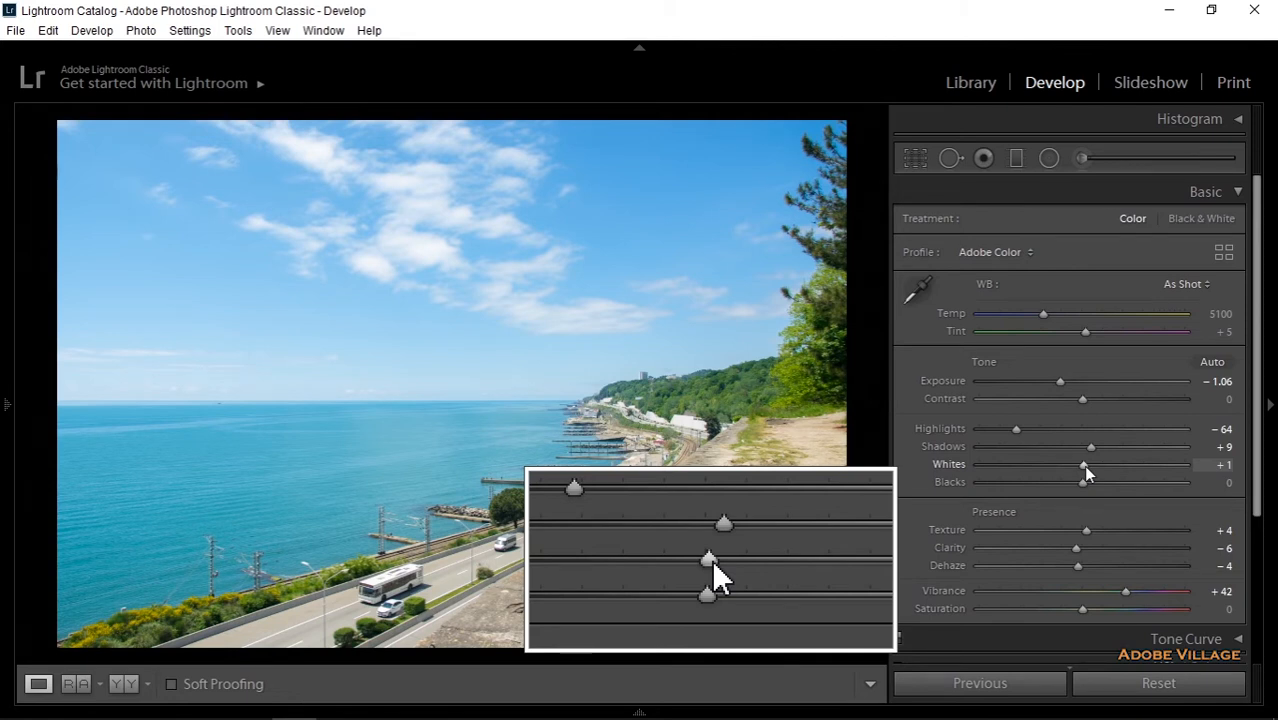
{"action": "key", "text": "ctrl+z"}
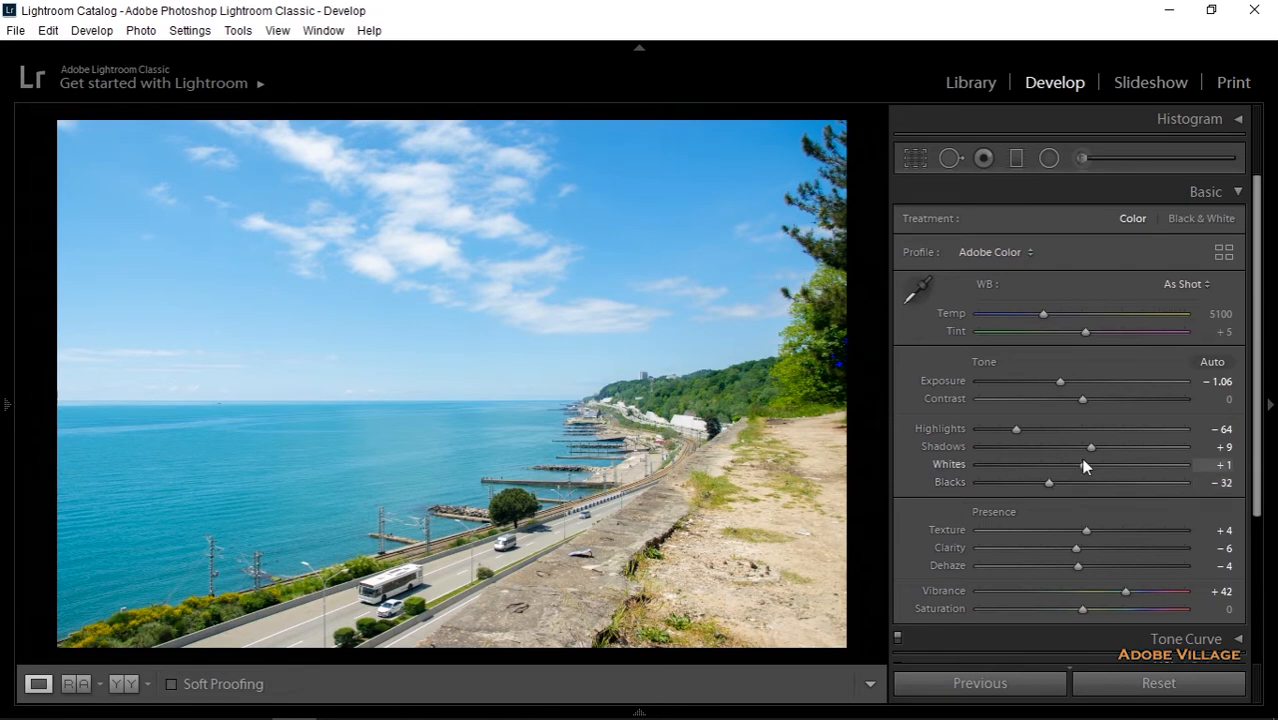
{"action": "left_click_drag", "start_coordinate": [1091, 448], "coordinate": [1108, 456]}
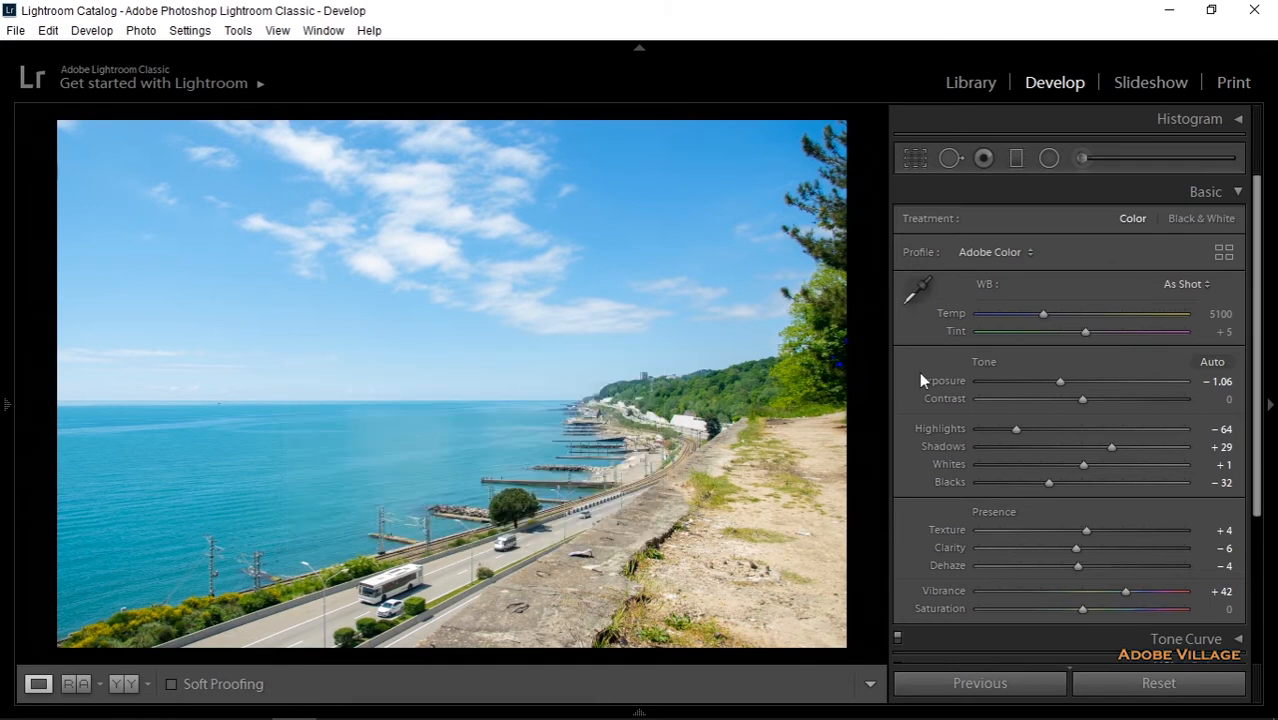
Expand the histogram, turn off the shadow clipping warning, and toggle the highlight clipping warning off and back on.
{"action": "left_click", "coordinate": [1239, 119]}
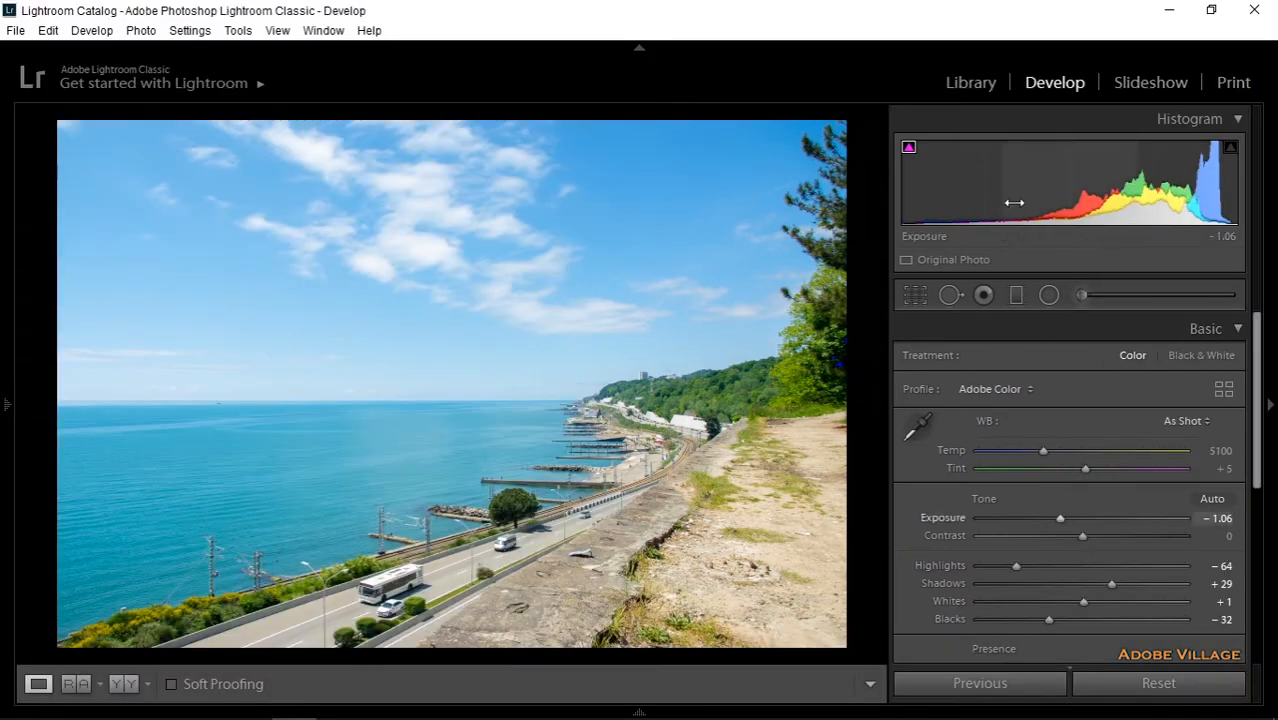
{"action": "left_click", "coordinate": [909, 148]}
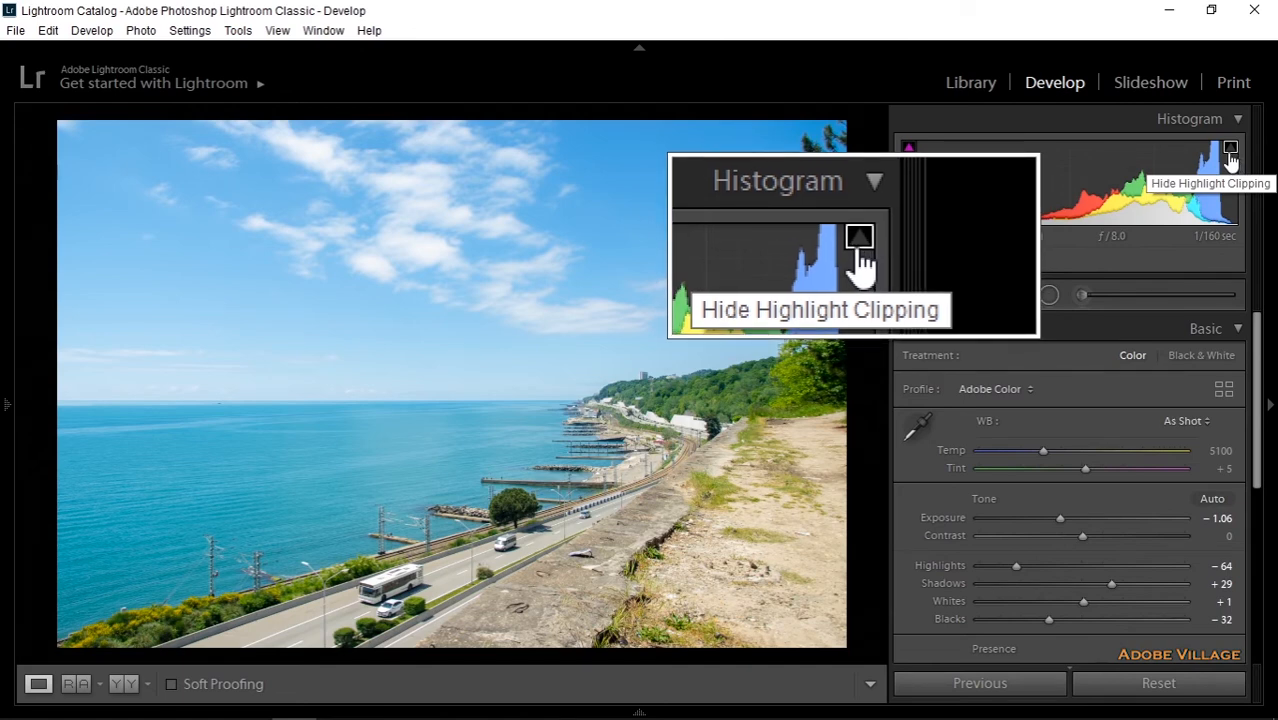
{"action": "left_click", "coordinate": [1229, 150]}
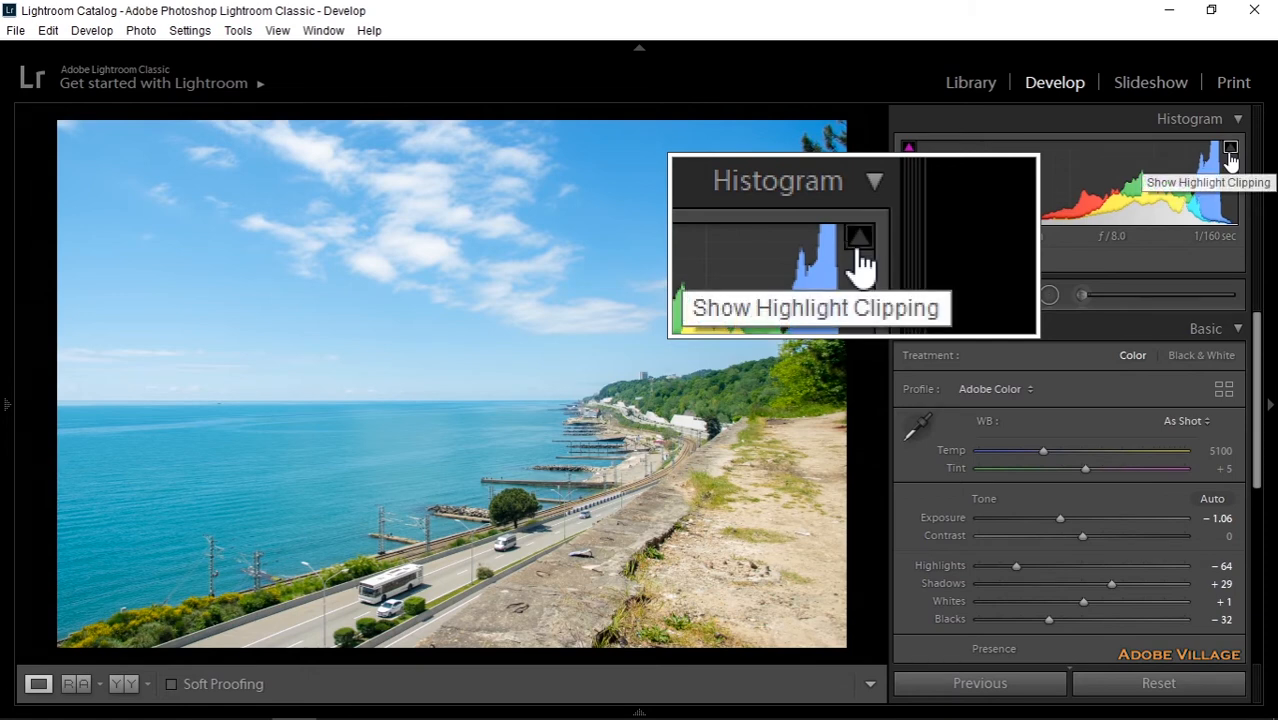
{"action": "left_click", "coordinate": [1229, 150]}
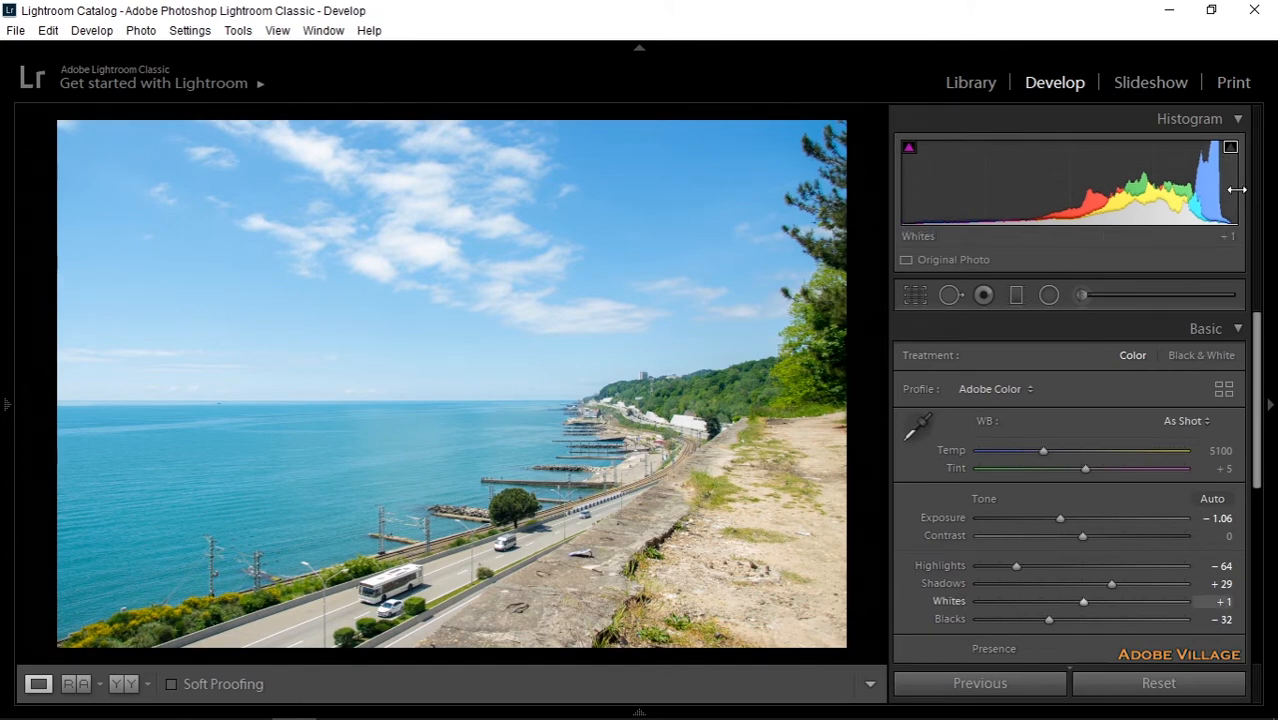
Set Vibrance to +31 and tune Whites to +26, testing values up to +67 against the highlight clipping warning.
{"action": "left_click_drag", "start_coordinate": [1255, 319], "coordinate": [1254, 387]}
{"action": "left_click_drag", "start_coordinate": [1083, 470], "coordinate": [1152, 497]}
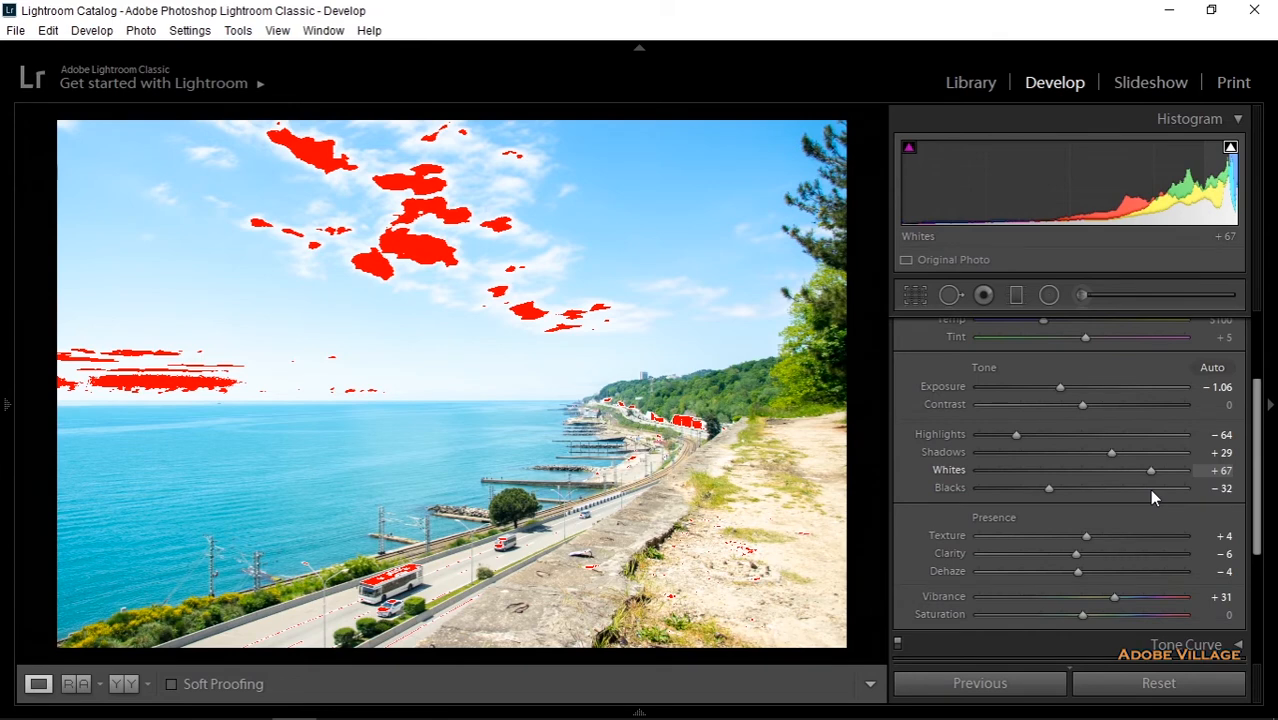
{"action": "left_click_drag", "start_coordinate": [1150, 490], "coordinate": [1135, 492]}
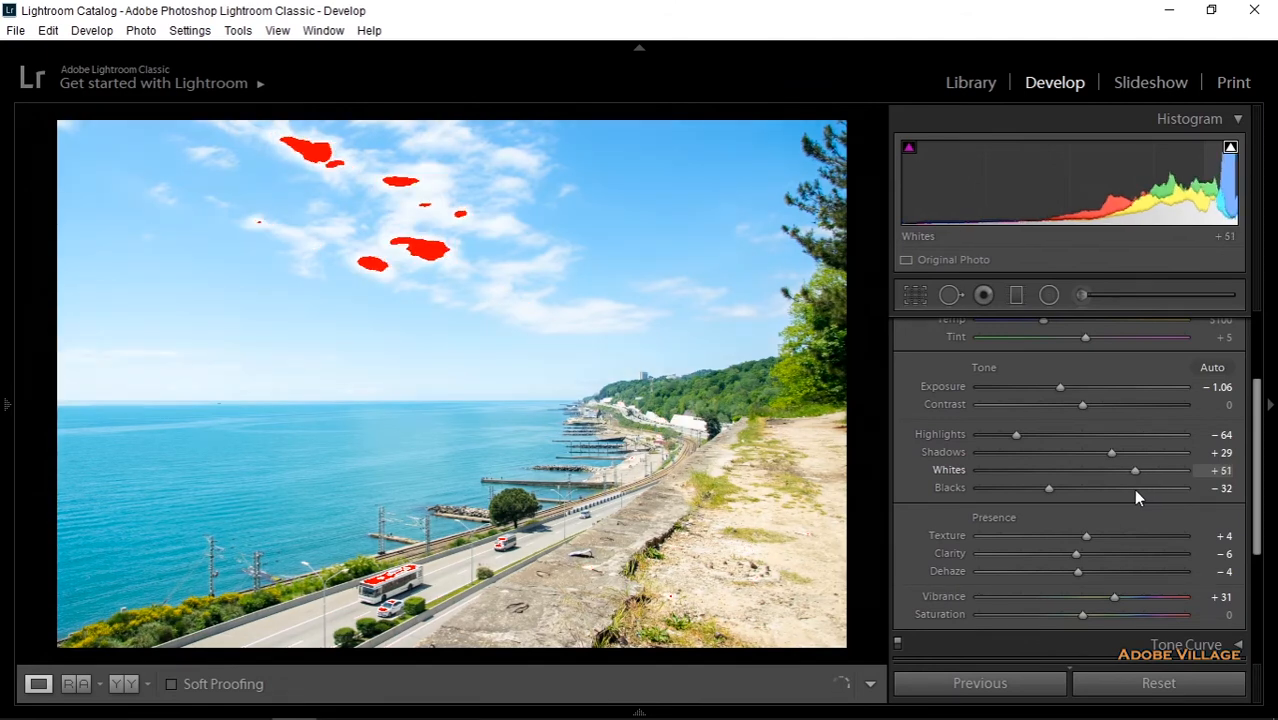
{"action": "left_click_drag", "start_coordinate": [1135, 497], "coordinate": [1113, 496]}
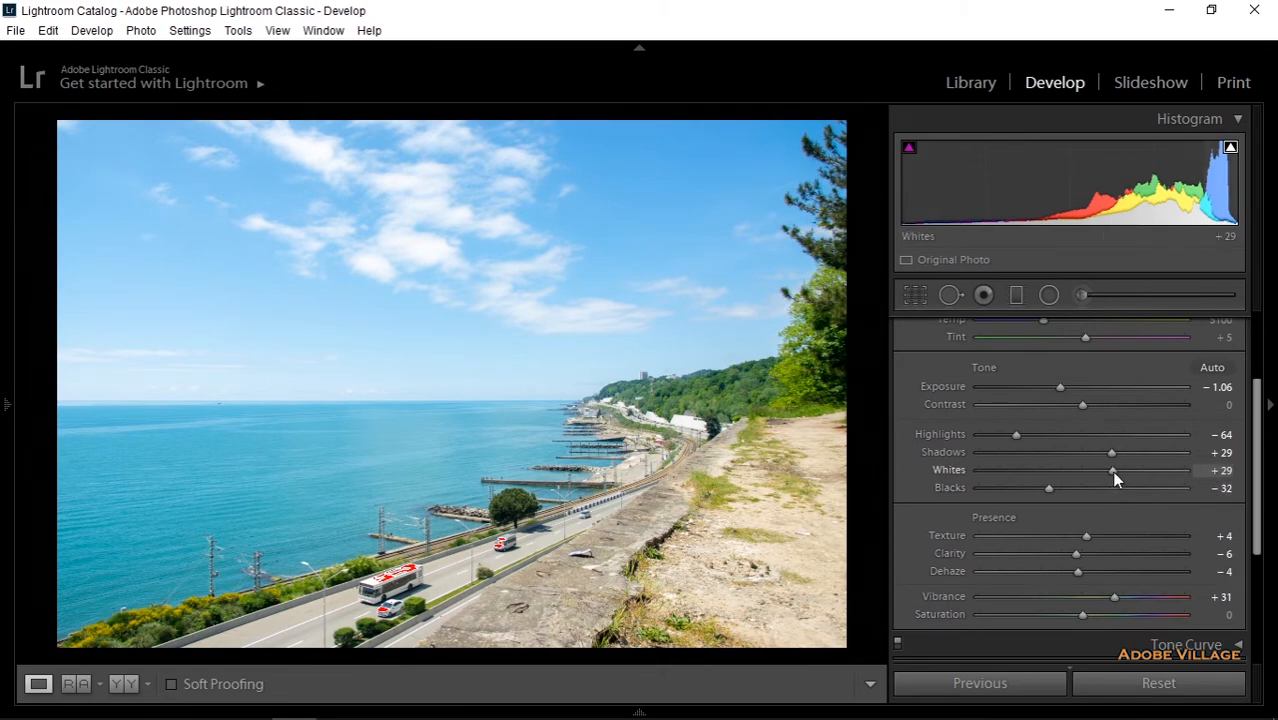
{"action": "left_click_drag", "start_coordinate": [1111, 470], "coordinate": [1153, 455]}
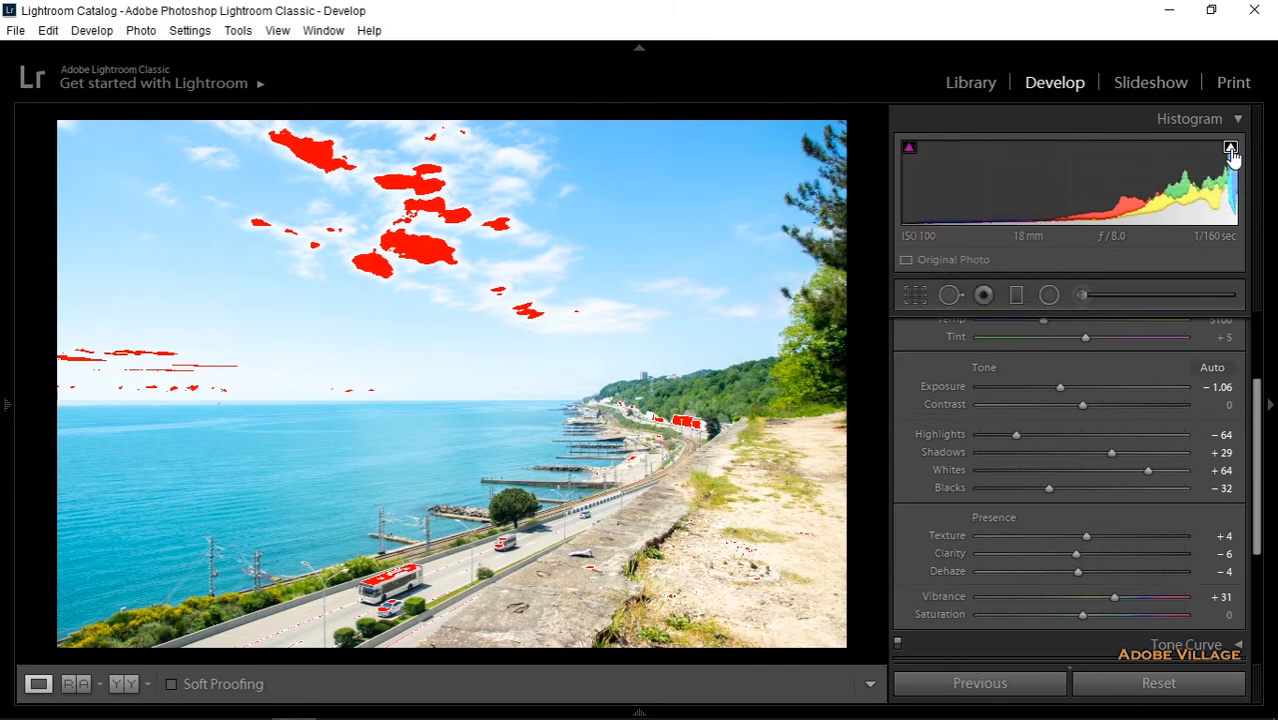
{"action": "left_click", "coordinate": [1231, 149]}
{"action": "left_click", "coordinate": [1231, 149]}
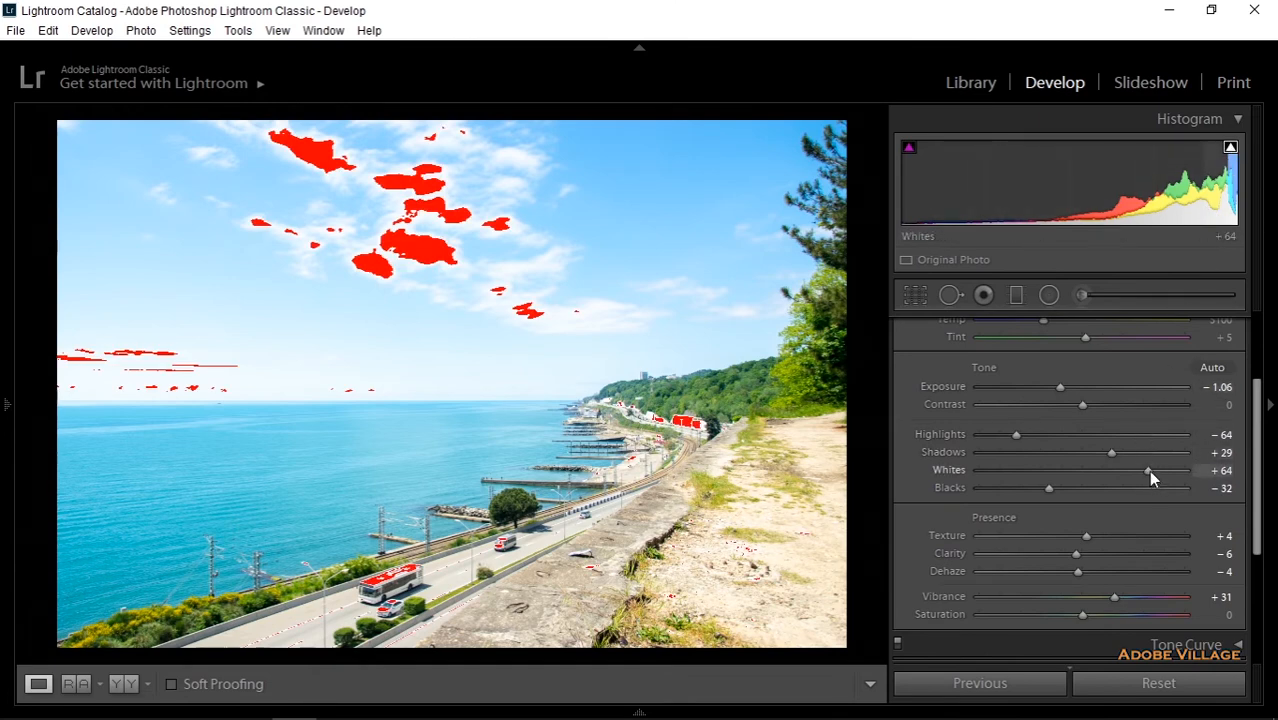
{"action": "left_click_drag", "start_coordinate": [1148, 470], "coordinate": [1144, 470]}
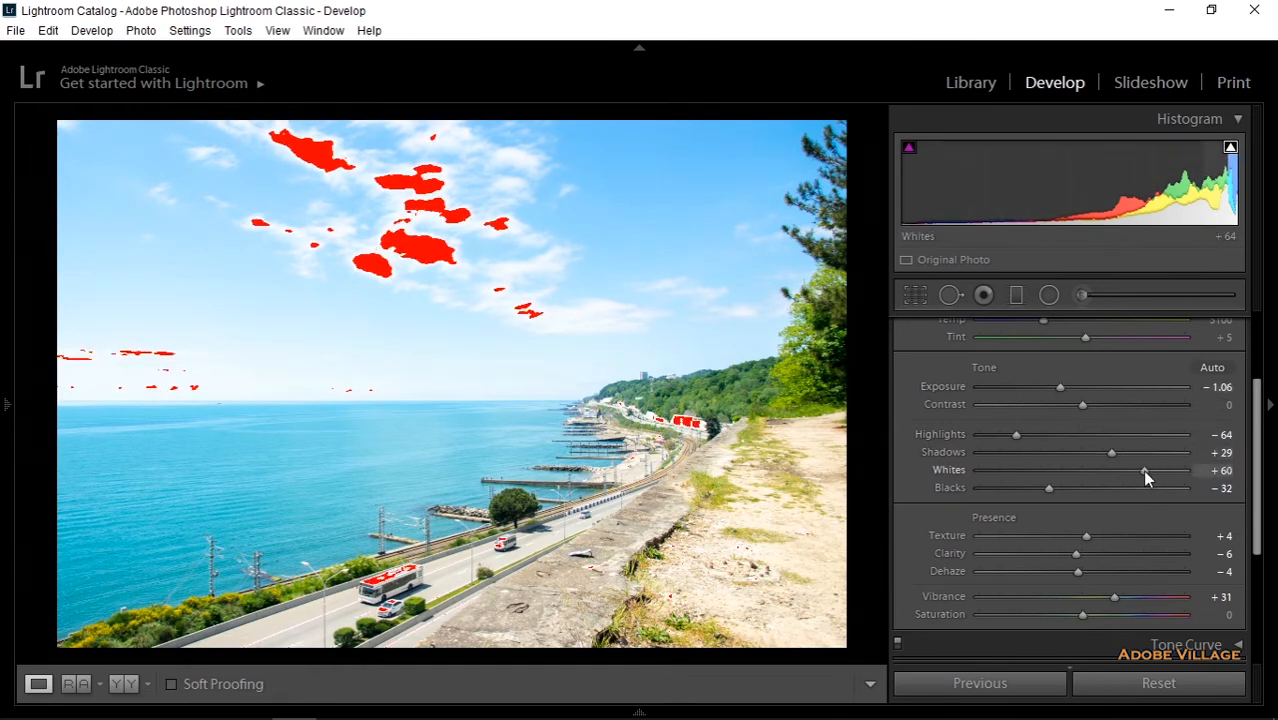
{"action": "left_click_drag", "start_coordinate": [1144, 470], "coordinate": [1108, 470]}
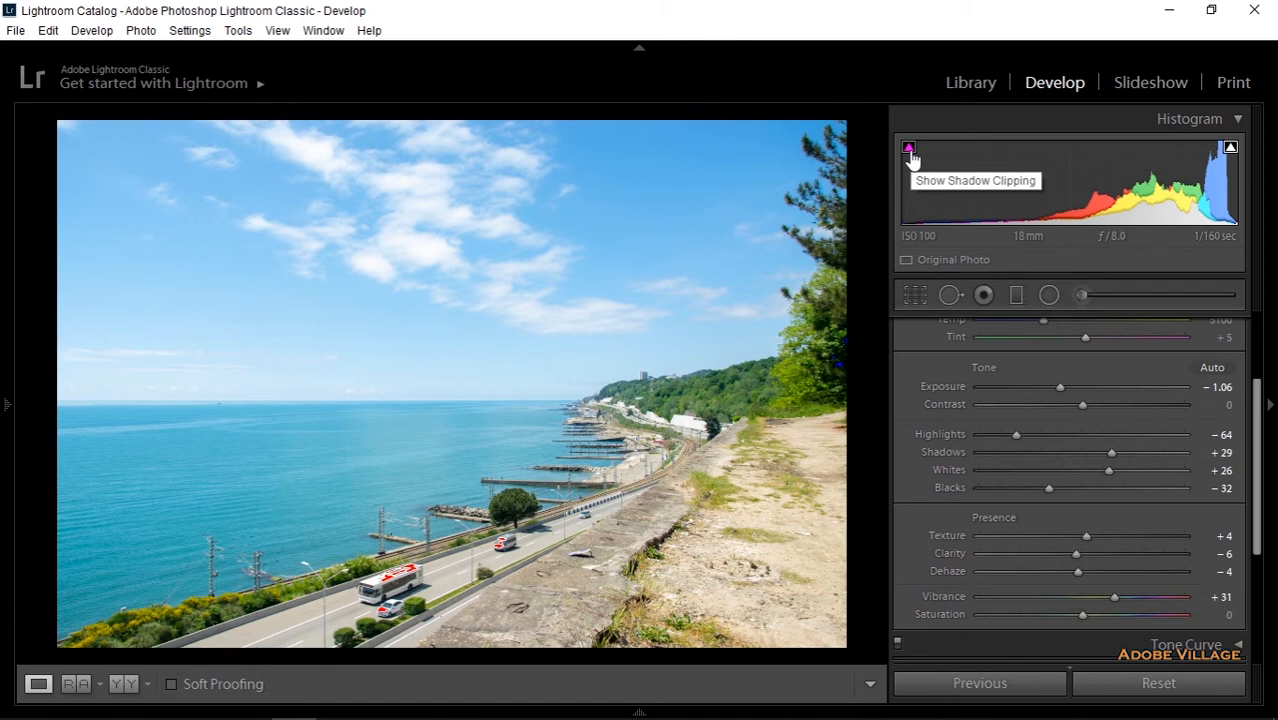
Turn on the shadow clipping warning and set Blacks to −13 and Whites to +10 to remove clipping.
{"action": "left_click", "coordinate": [909, 149]}
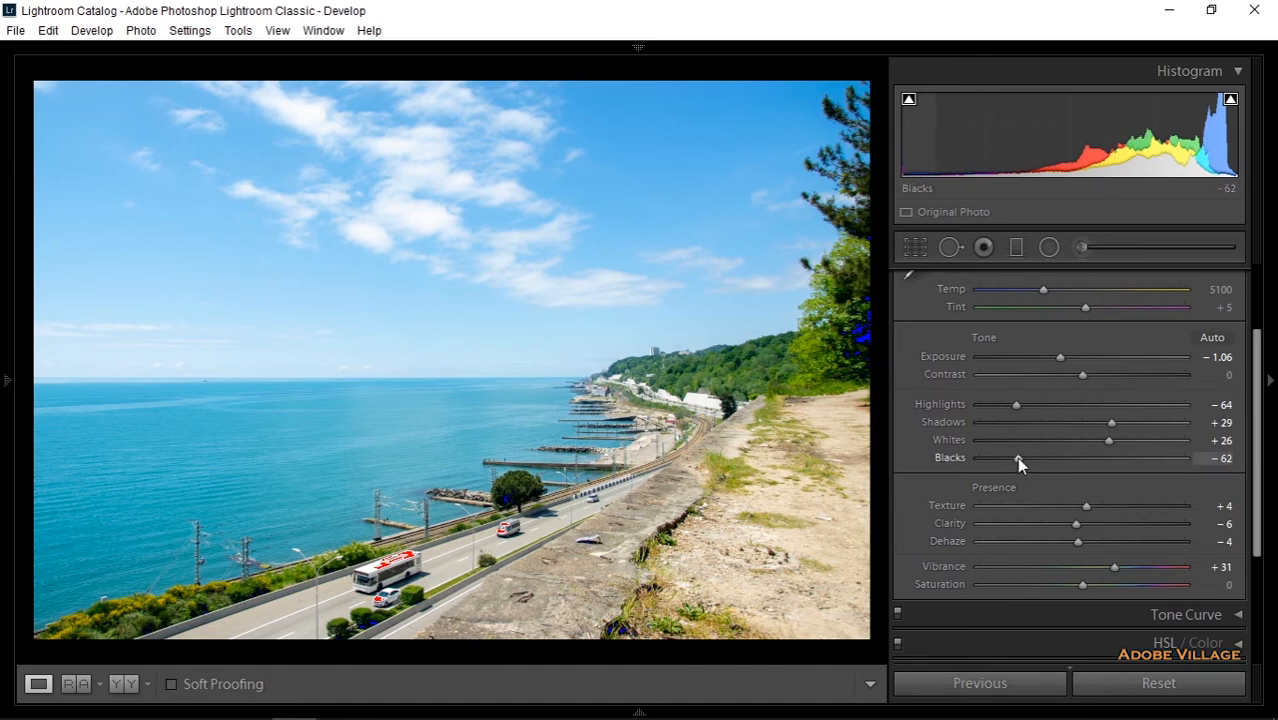
{"action": "left_click_drag", "start_coordinate": [1019, 457], "coordinate": [1068, 457]}
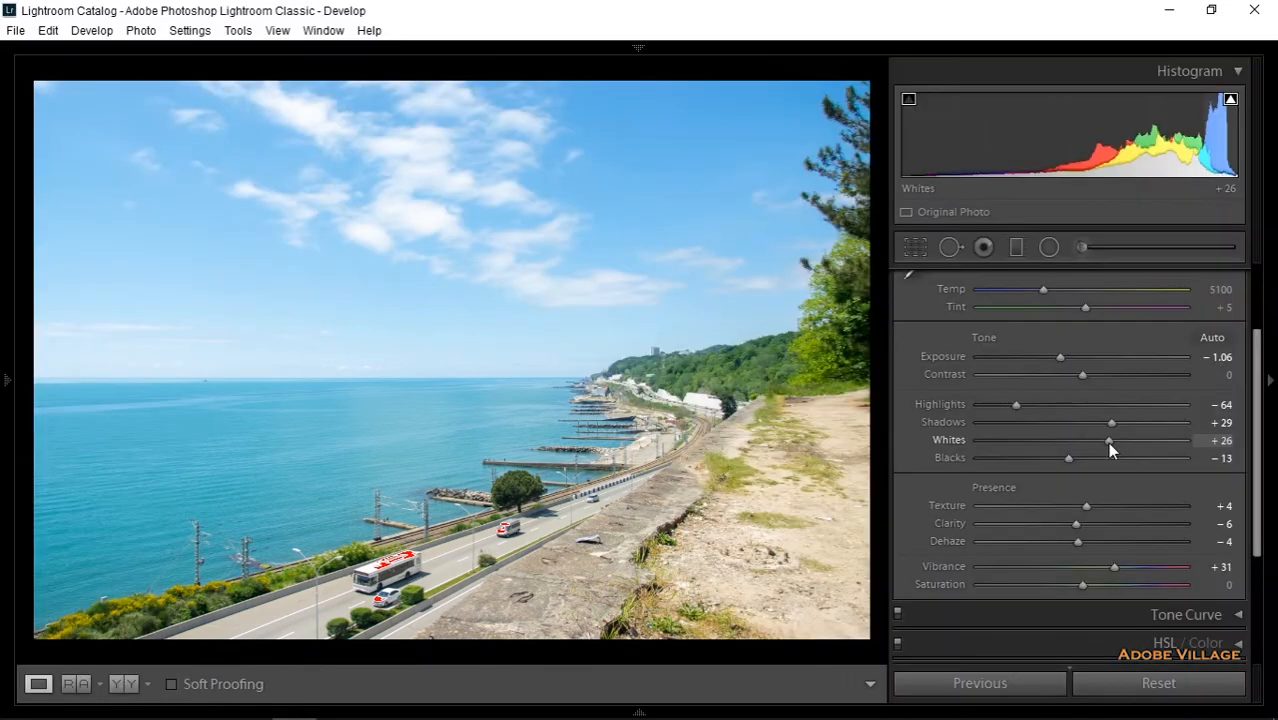
{"action": "left_click_drag", "start_coordinate": [1108, 449], "coordinate": [1094, 449]}
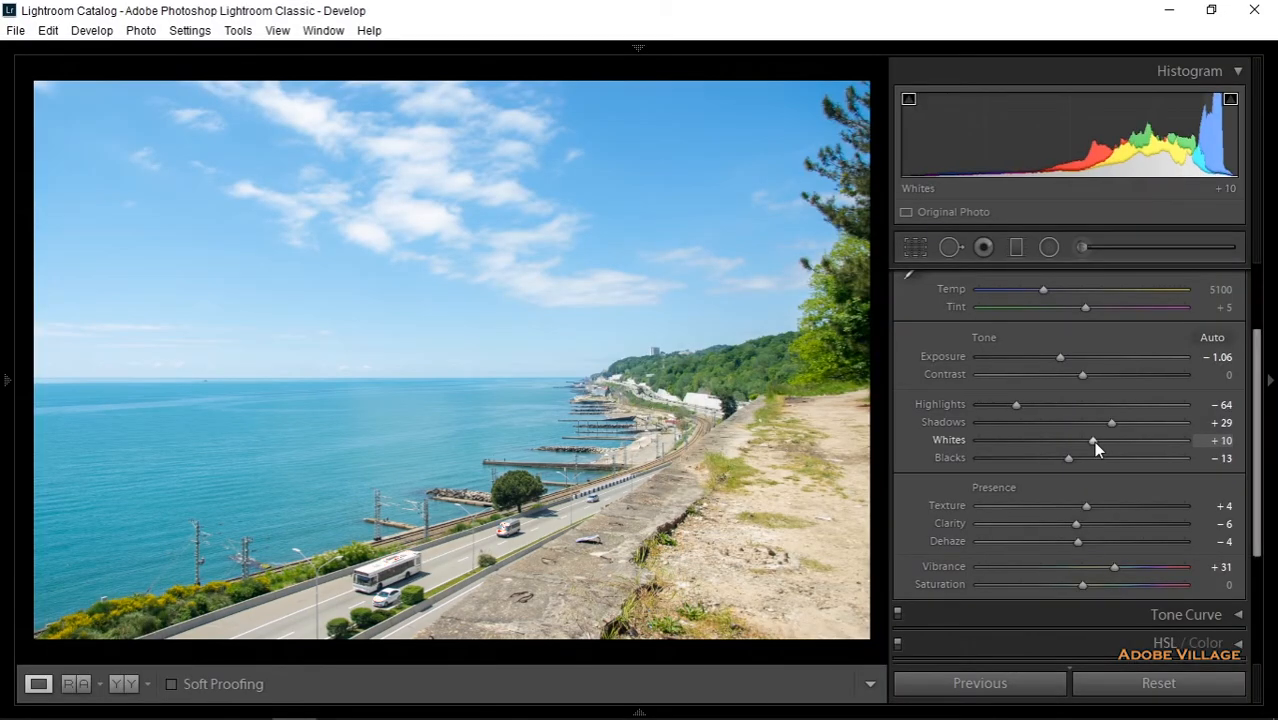